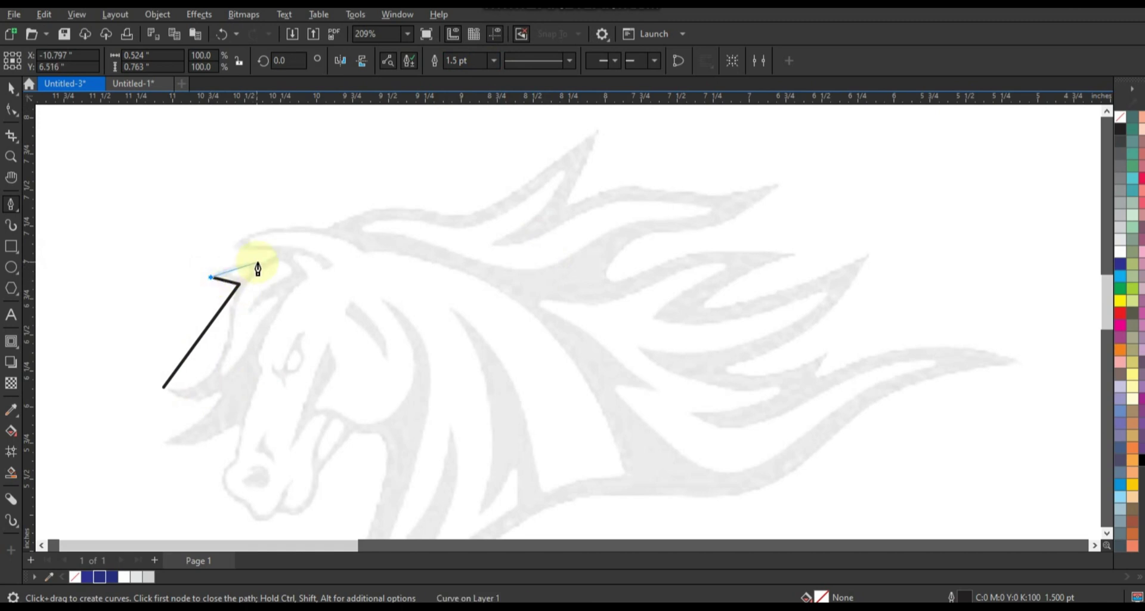
Trace the horse's upper head, mane tips and rear neck edge with connected straight Pen segments.
{"action": "left_click", "coordinate": [320, 228]}
{"action": "left_click", "coordinate": [599, 129]}
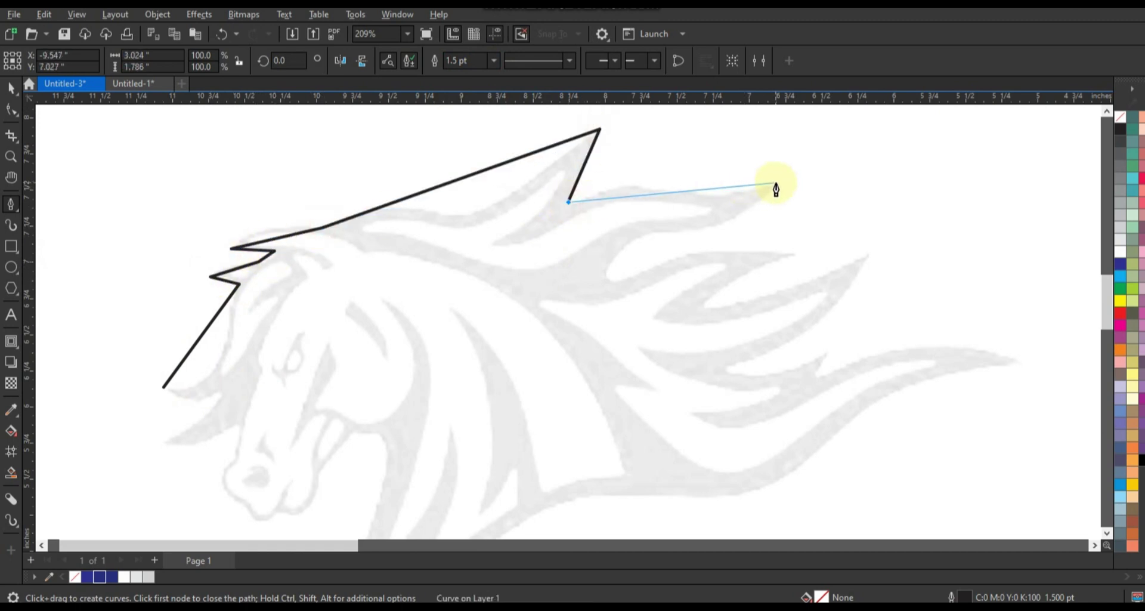
{"action": "left_click", "coordinate": [792, 255]}
{"action": "left_click", "coordinate": [866, 253]}
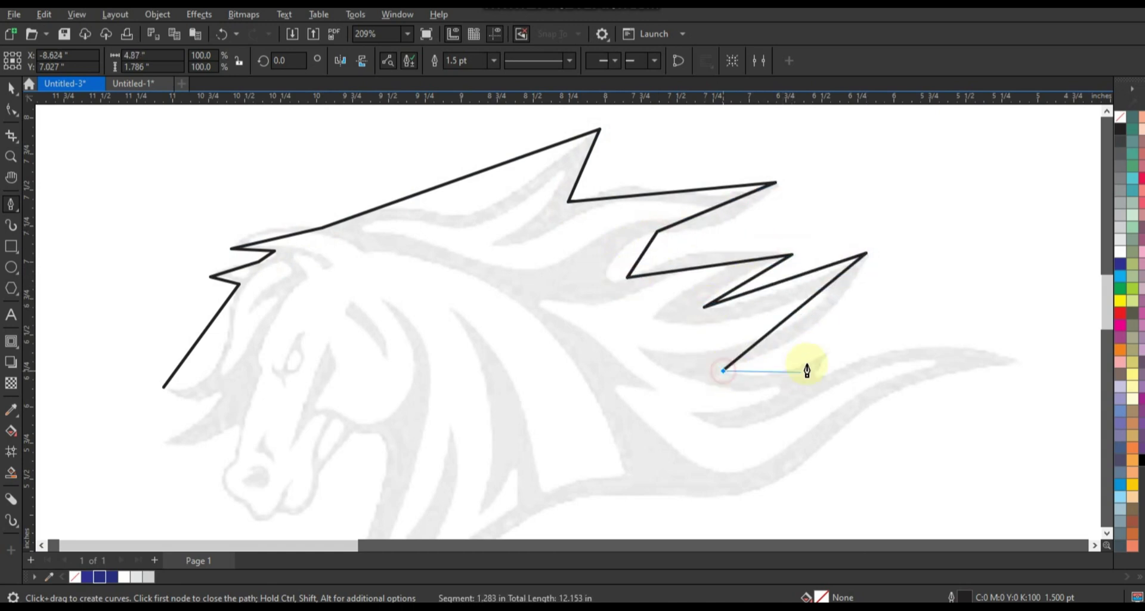
{"action": "left_click", "coordinate": [1022, 366]}
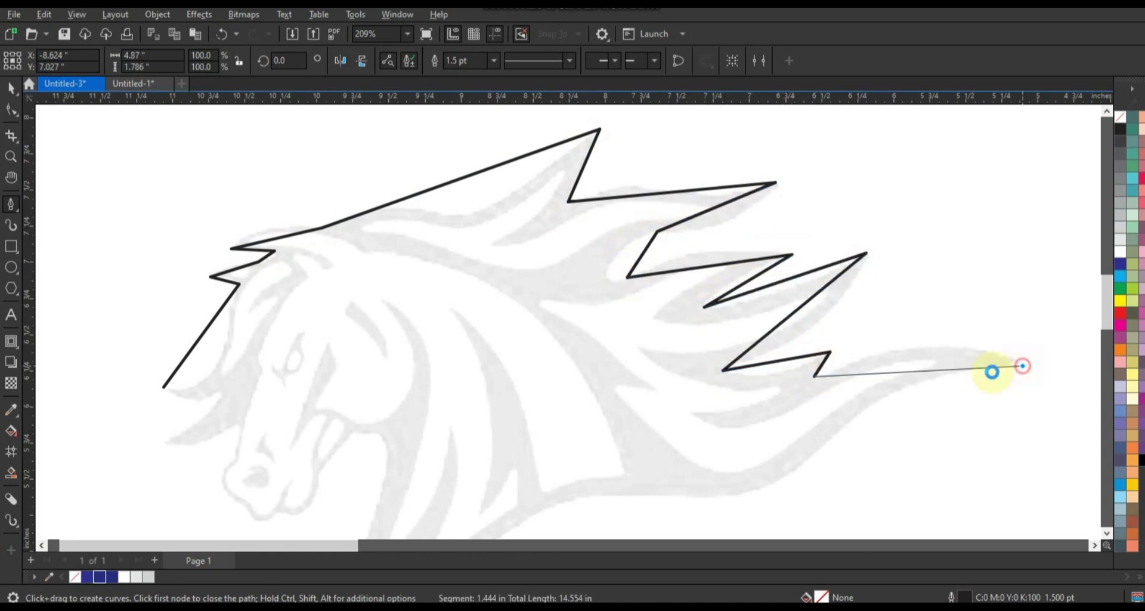
{"action": "left_click", "coordinate": [827, 442]}
{"action": "left_click", "coordinate": [589, 494]}
{"action": "key", "text": "space"}
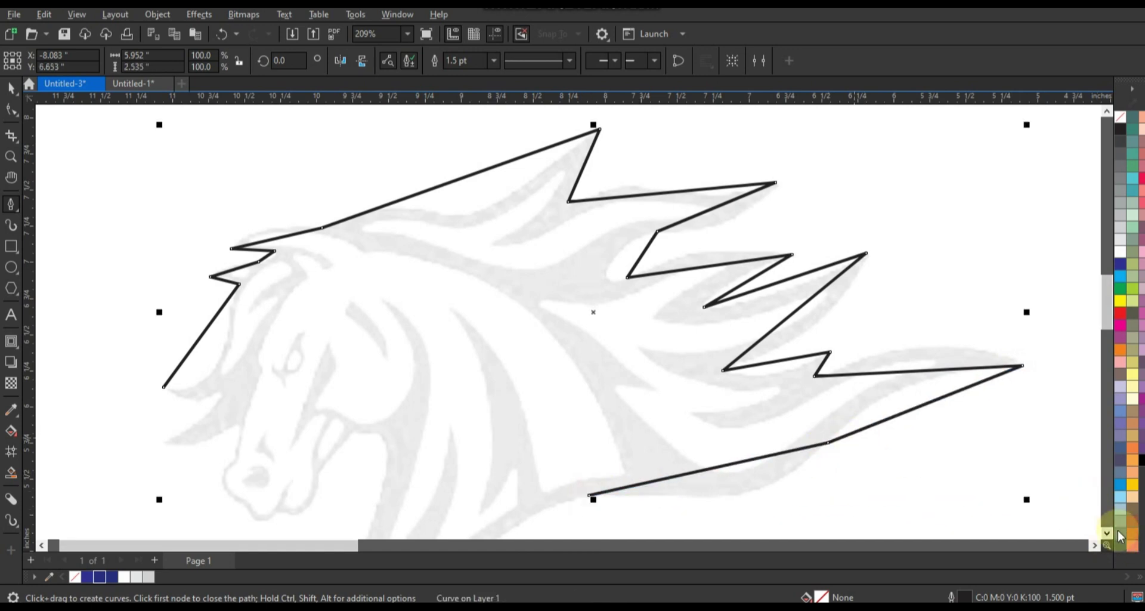
Continue the outline from the rear neck edge around the pointed neck base and up to the throat.
{"action": "left_click", "coordinate": [1106, 533]}
{"action": "key", "text": "space"}
{"action": "left_click", "coordinate": [589, 323]}
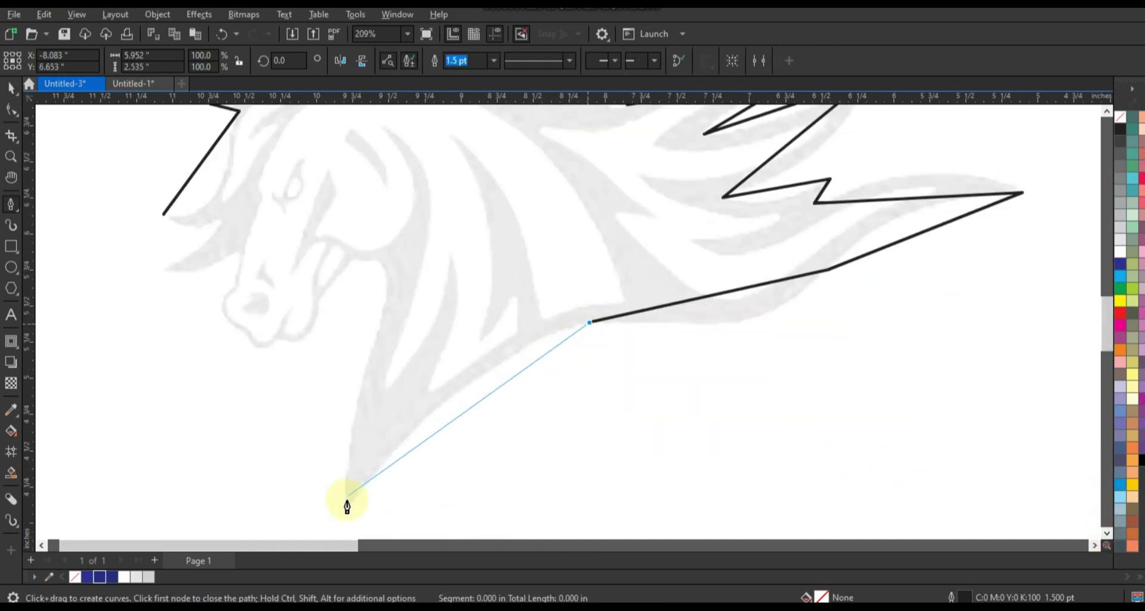
{"action": "left_click", "coordinate": [347, 510]}
{"action": "left_click", "coordinate": [385, 301]}
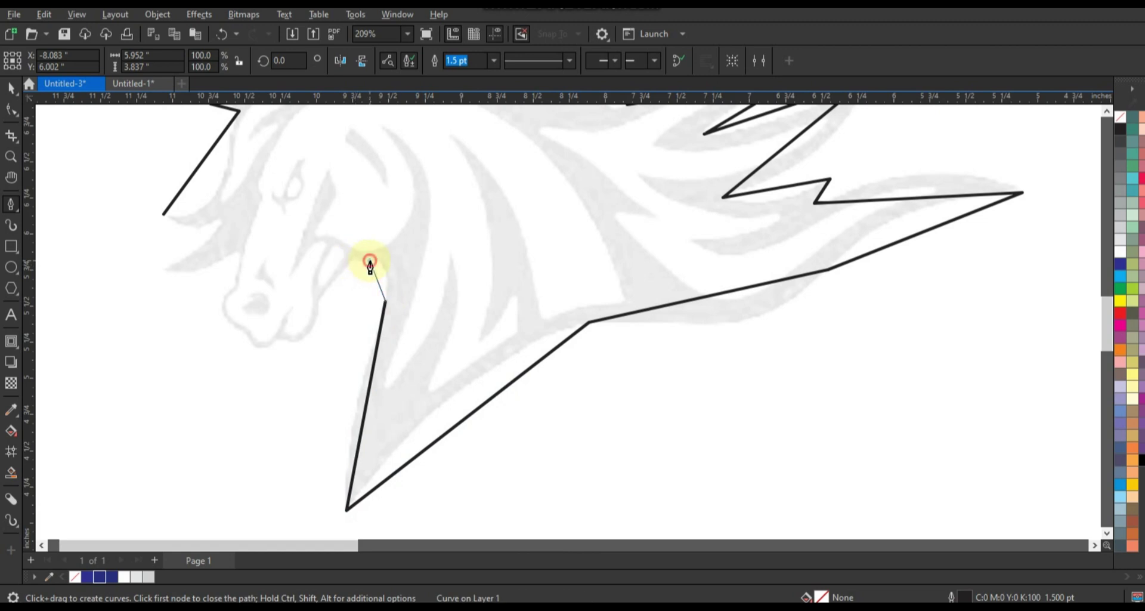
Continue the outline around the jaw, muzzle and forelock, closing it at its starting node.
{"action": "left_click", "coordinate": [352, 259]}
{"action": "left_click", "coordinate": [320, 300]}
{"action": "left_click", "coordinate": [278, 336]}
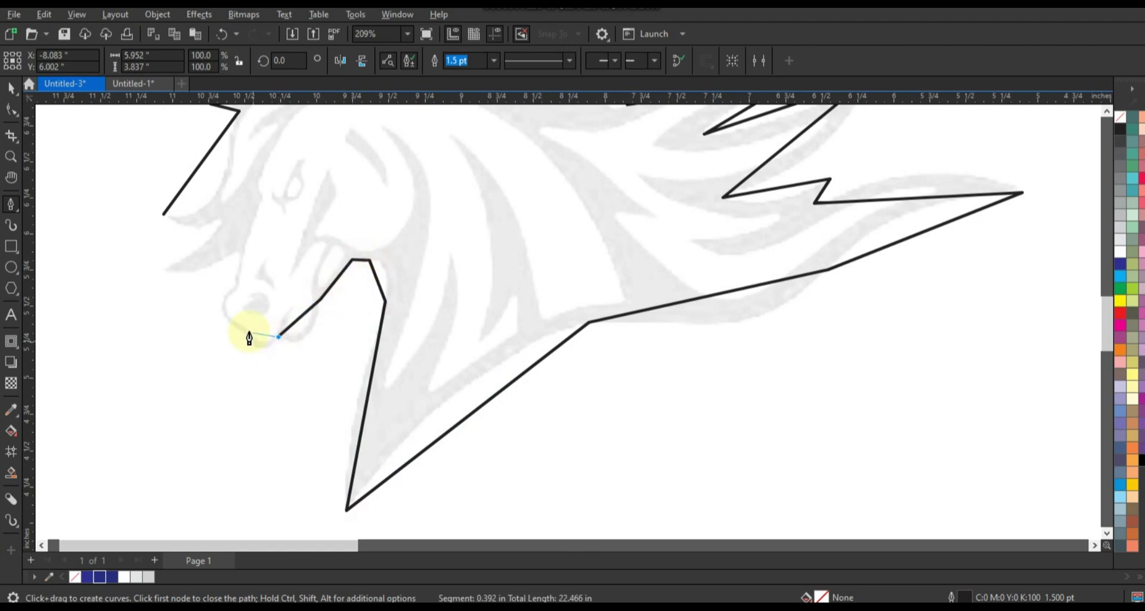
{"action": "left_click", "coordinate": [247, 332]}
{"action": "left_click", "coordinate": [239, 252]}
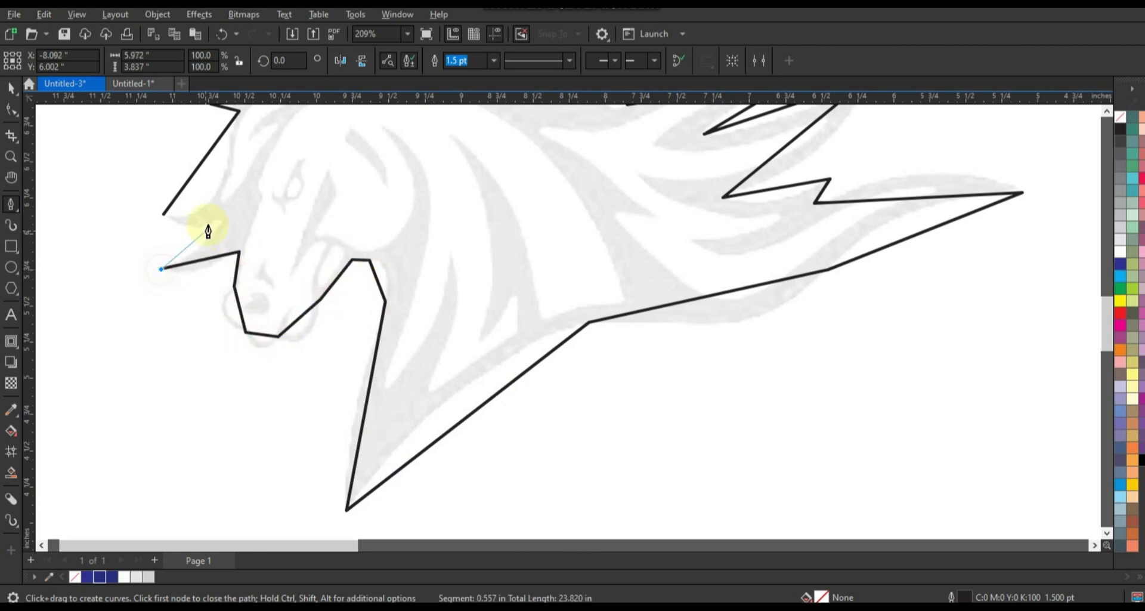
{"action": "left_click", "coordinate": [219, 221]}
{"action": "left_click", "coordinate": [164, 216]}
Select all nodes of the closed horse outline and convert its straight segments to curves.
{"action": "scroll", "coordinate": [248, 319], "scroll_direction": "down", "scroll_amount": 2}
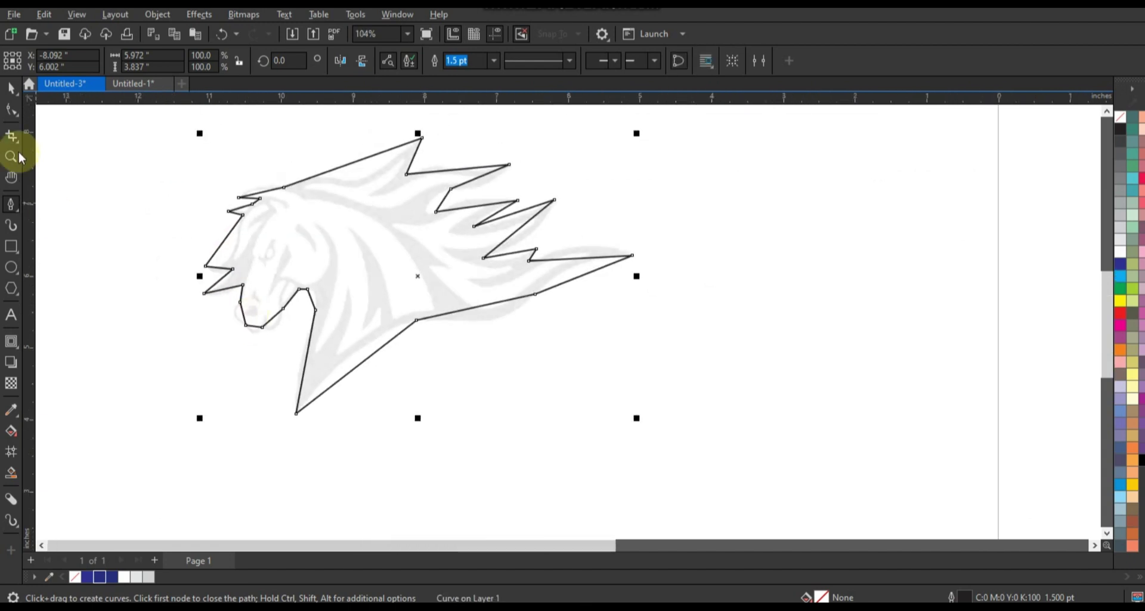
{"action": "left_click_drag", "start_coordinate": [166, 130], "coordinate": [658, 441]}
{"action": "left_click", "coordinate": [208, 65]}
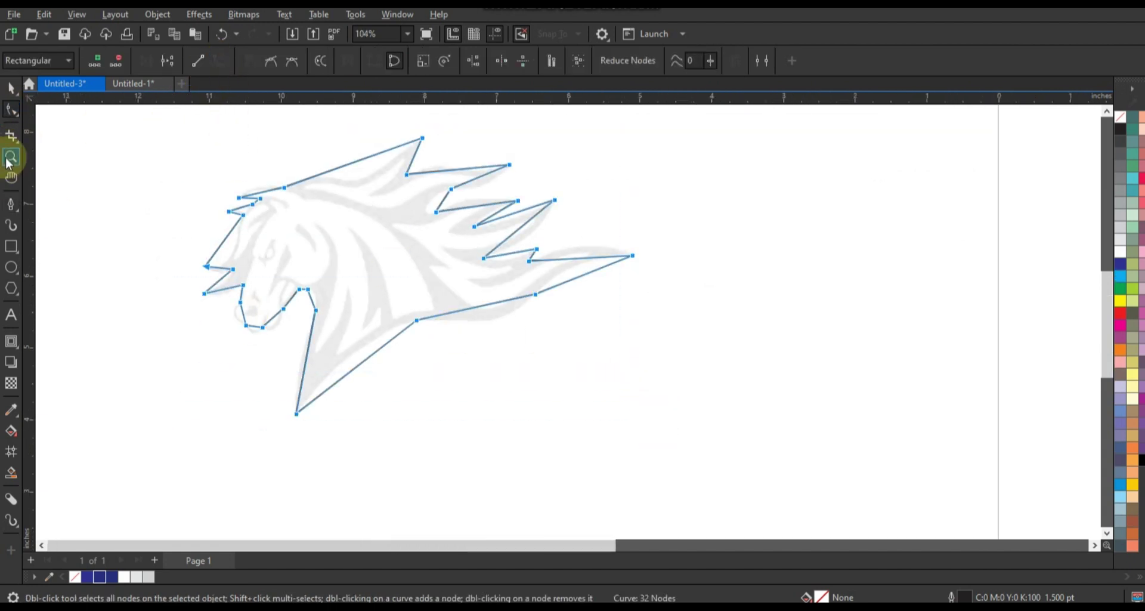
Bend the outline's segments along the head top and the first two mane tips to match the sketch.
{"action": "left_click", "coordinate": [10, 156]}
{"action": "left_click_drag", "start_coordinate": [151, 131], "coordinate": [637, 301]}
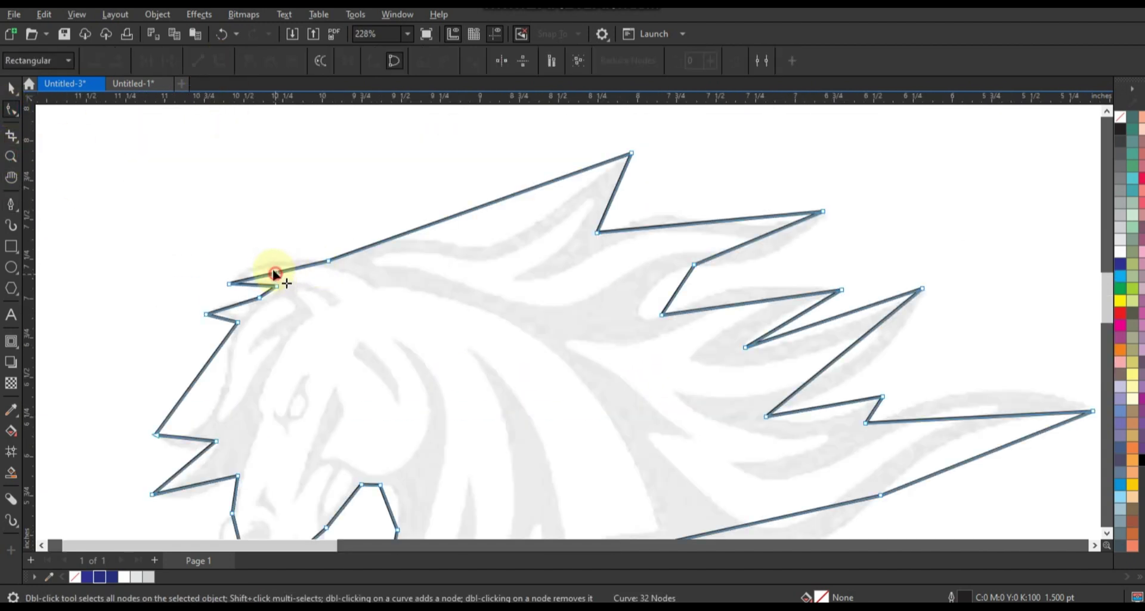
{"action": "left_click_drag", "start_coordinate": [273, 273], "coordinate": [296, 267]}
{"action": "left_click_drag", "start_coordinate": [496, 206], "coordinate": [450, 312]}
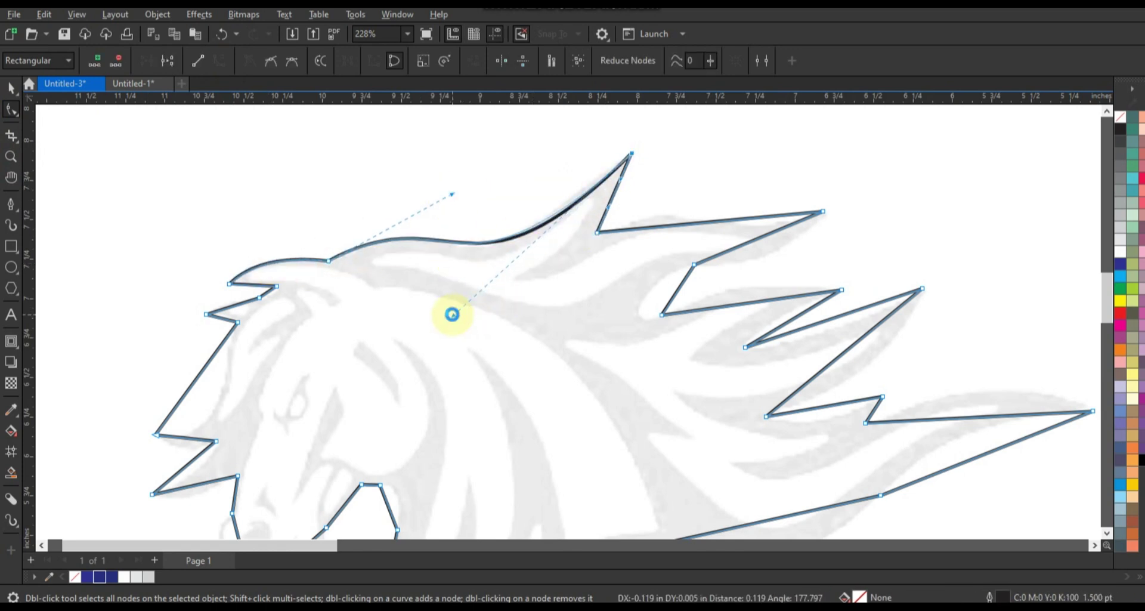
{"action": "left_click", "coordinate": [665, 228]}
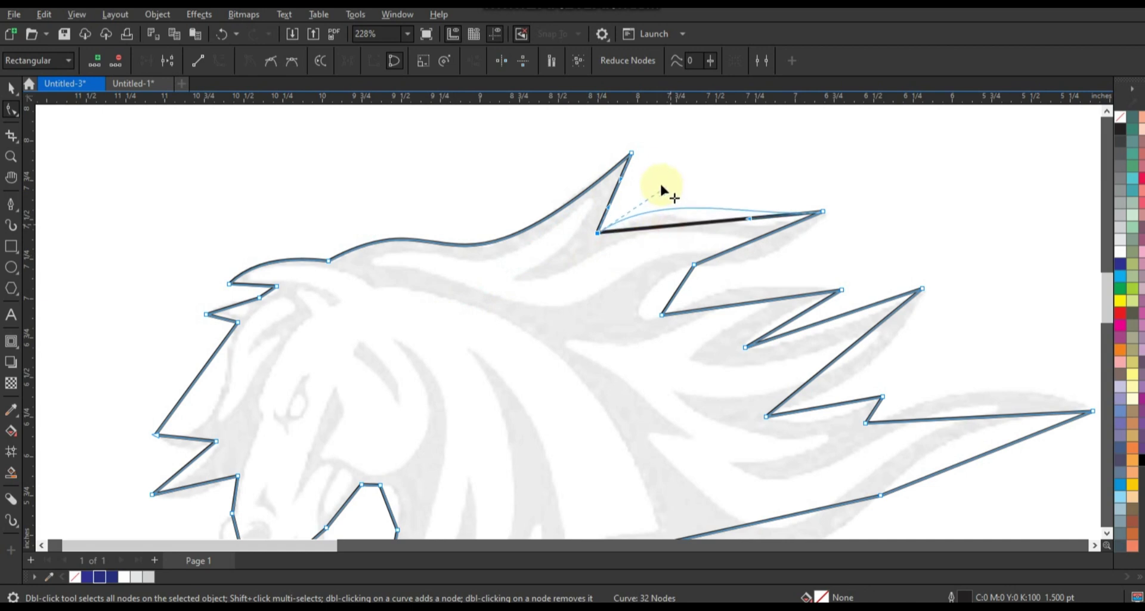
{"action": "left_click_drag", "start_coordinate": [660, 189], "coordinate": [746, 245]}
{"action": "left_click_drag", "start_coordinate": [614, 193], "coordinate": [615, 198]}
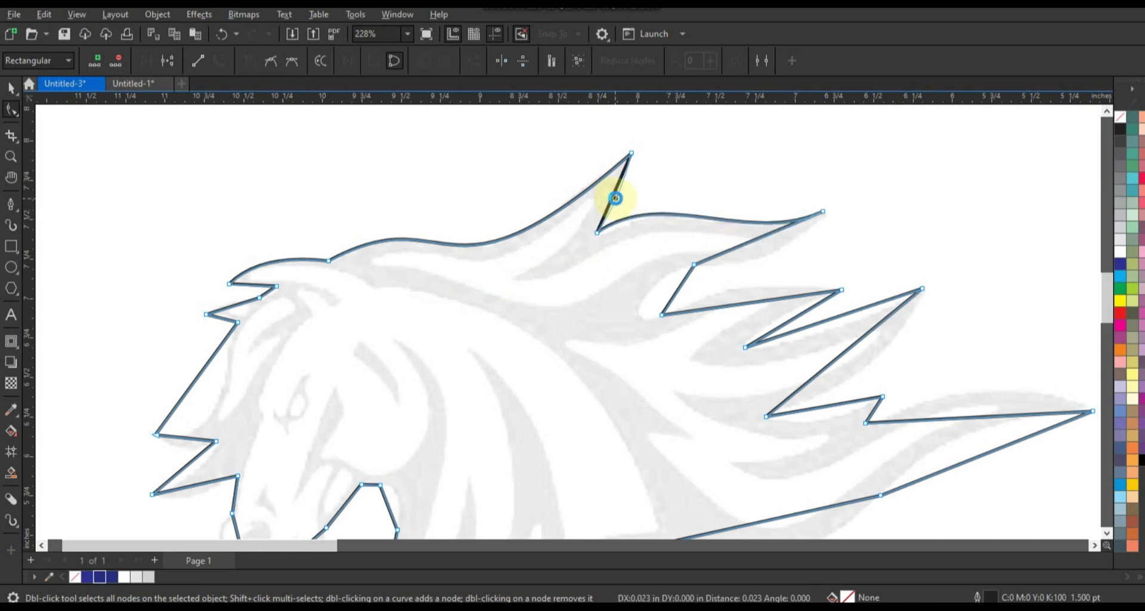
Curve the outline's remaining mane locks, from the second tip's underside to the top of the longest lock.
{"action": "left_click_drag", "start_coordinate": [757, 239], "coordinate": [766, 254]}
{"action": "left_click_drag", "start_coordinate": [699, 273], "coordinate": [640, 275]}
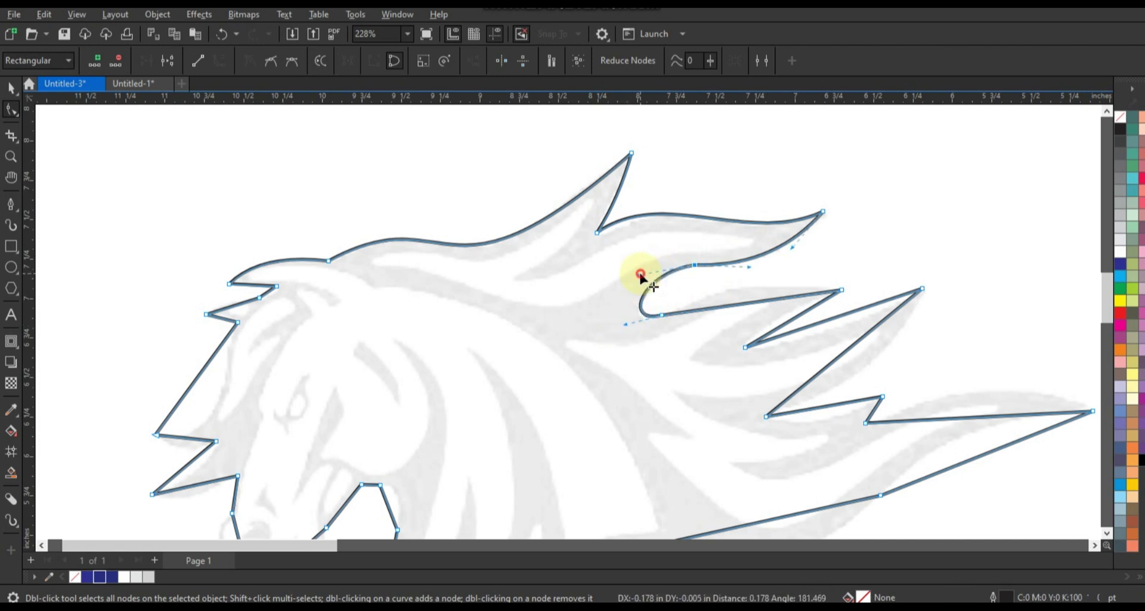
{"action": "left_click_drag", "start_coordinate": [742, 310], "coordinate": [738, 288]}
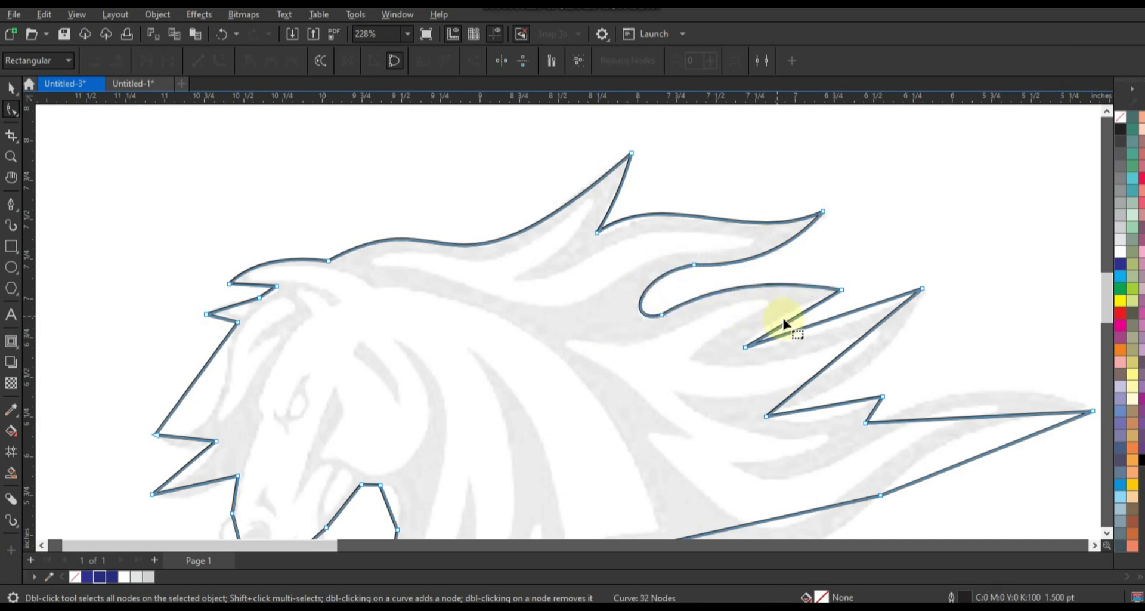
{"action": "left_click_drag", "start_coordinate": [784, 322], "coordinate": [802, 326]}
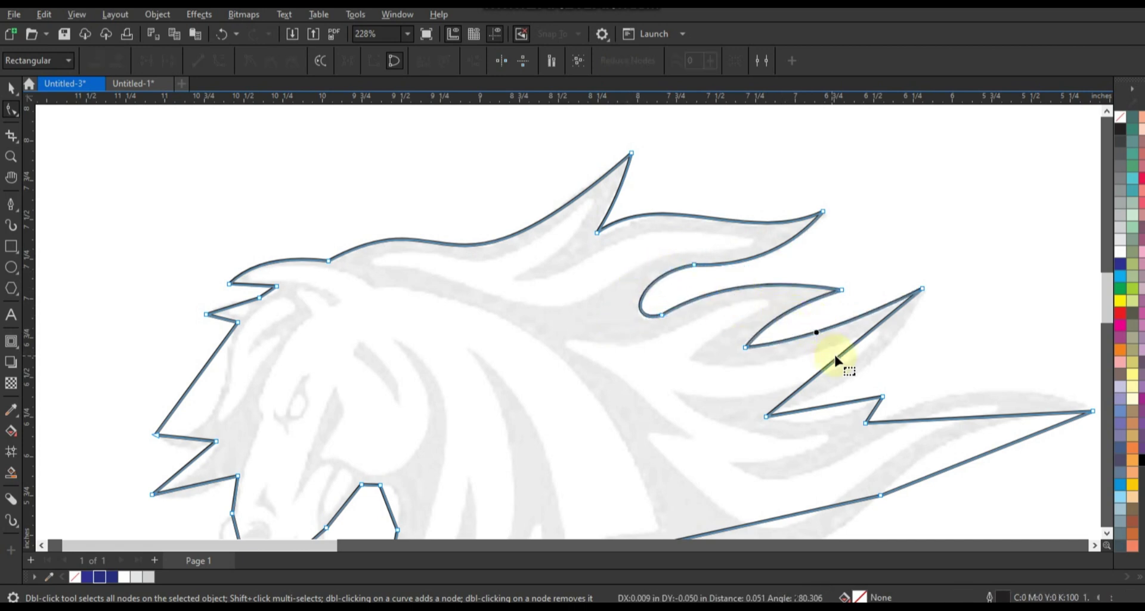
{"action": "left_click_drag", "start_coordinate": [840, 359], "coordinate": [817, 419]}
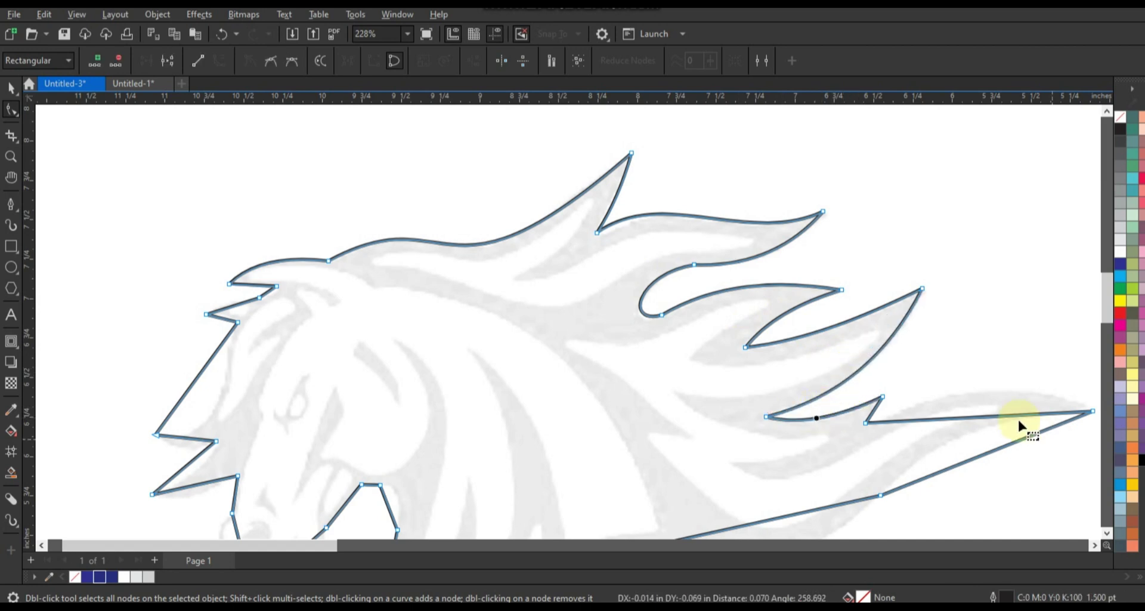
{"action": "left_click_drag", "start_coordinate": [998, 413], "coordinate": [1005, 389]}
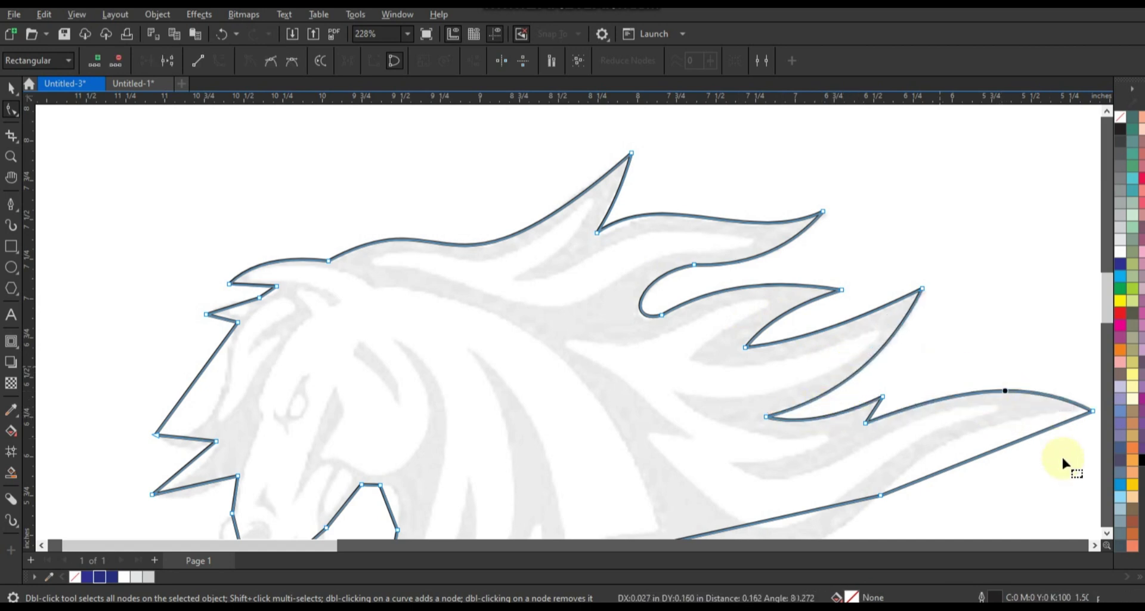
Curve the outline along the longest lock's underside, the lower neck edge and the throat.
{"action": "left_click", "coordinate": [1106, 533]}
{"action": "left_click_drag", "start_coordinate": [985, 328], "coordinate": [958, 309]}
{"action": "left_click_drag", "start_coordinate": [812, 459], "coordinate": [811, 455]}
{"action": "left_click", "coordinate": [1107, 532]}
{"action": "left_click_drag", "start_coordinate": [487, 444], "coordinate": [365, 431]}
{"action": "mouse_move", "coordinate": [409, 302]}
{"action": "left_mouse_down"}
{"action": "mouse_move", "coordinate": [378, 281]}
{"action": "mouse_move", "coordinate": [391, 302]}
{"action": "mouse_move", "coordinate": [405, 289]}
{"action": "left_mouse_up"}
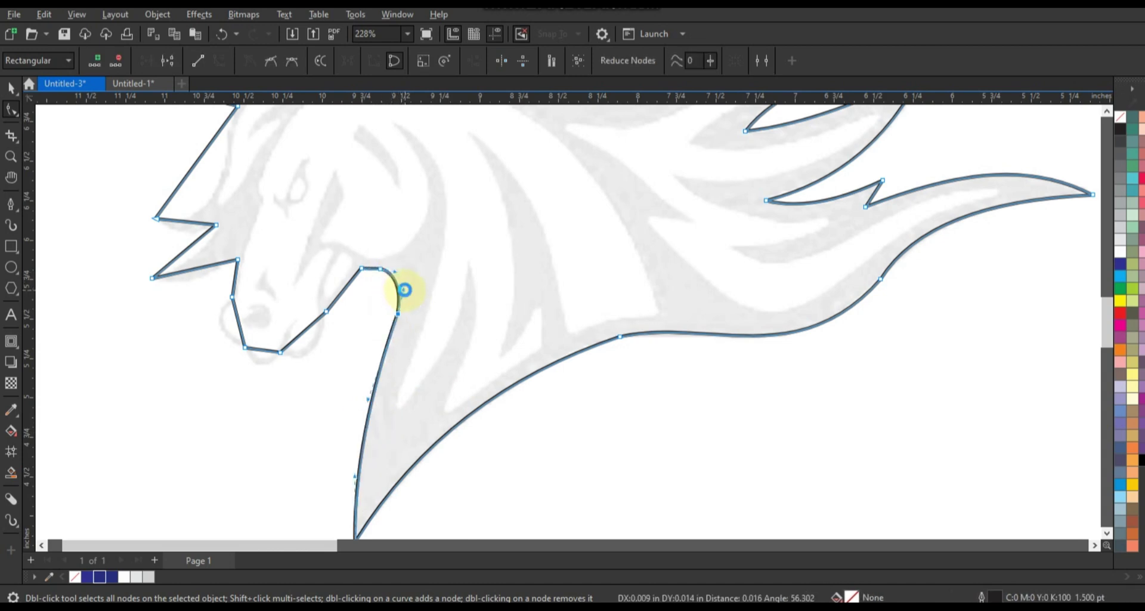
Bend the outline's segments around the forelock and the pointed hair tips in front of the face.
{"action": "scroll", "coordinate": [332, 295], "scroll_direction": "down", "scroll_amount": 3}
{"action": "left_click", "coordinate": [11, 156]}
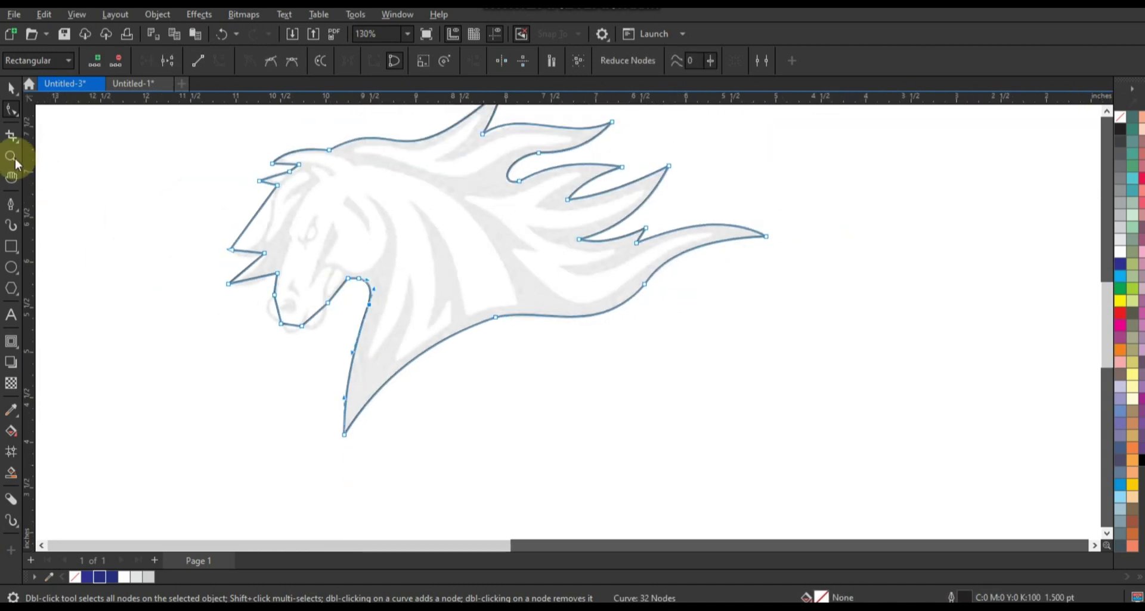
{"action": "left_click_drag", "start_coordinate": [207, 137], "coordinate": [539, 362]}
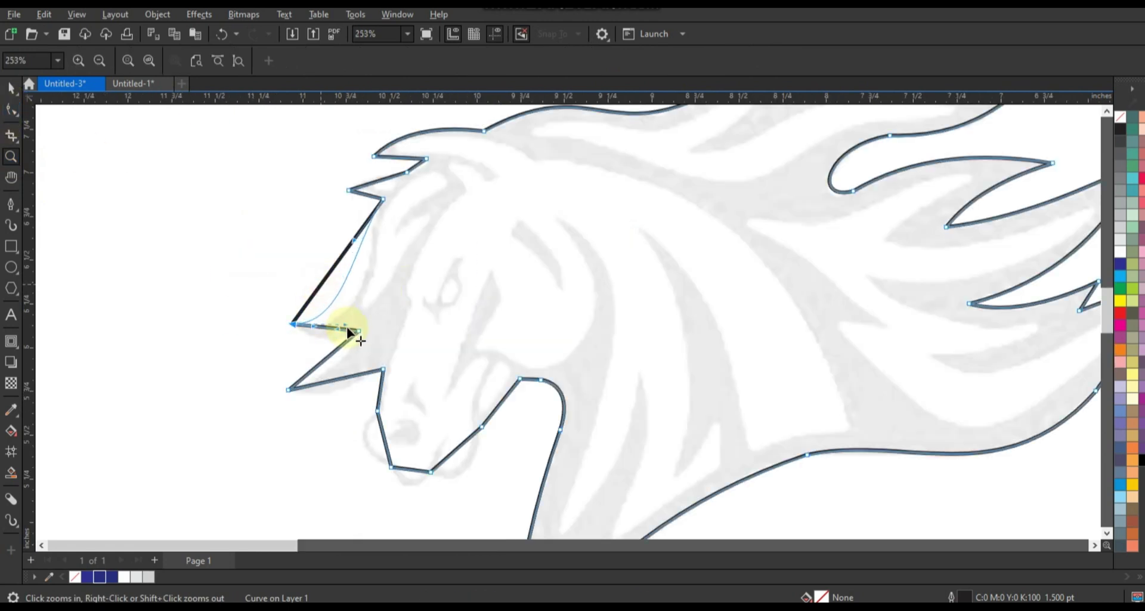
{"action": "key", "text": "F10"}
{"action": "mouse_move", "coordinate": [364, 260]}
{"action": "left_mouse_down"}
{"action": "mouse_move", "coordinate": [353, 248]}
{"action": "mouse_move", "coordinate": [351, 258]}
{"action": "left_mouse_up"}
{"action": "left_click_drag", "start_coordinate": [352, 320], "coordinate": [302, 337]}
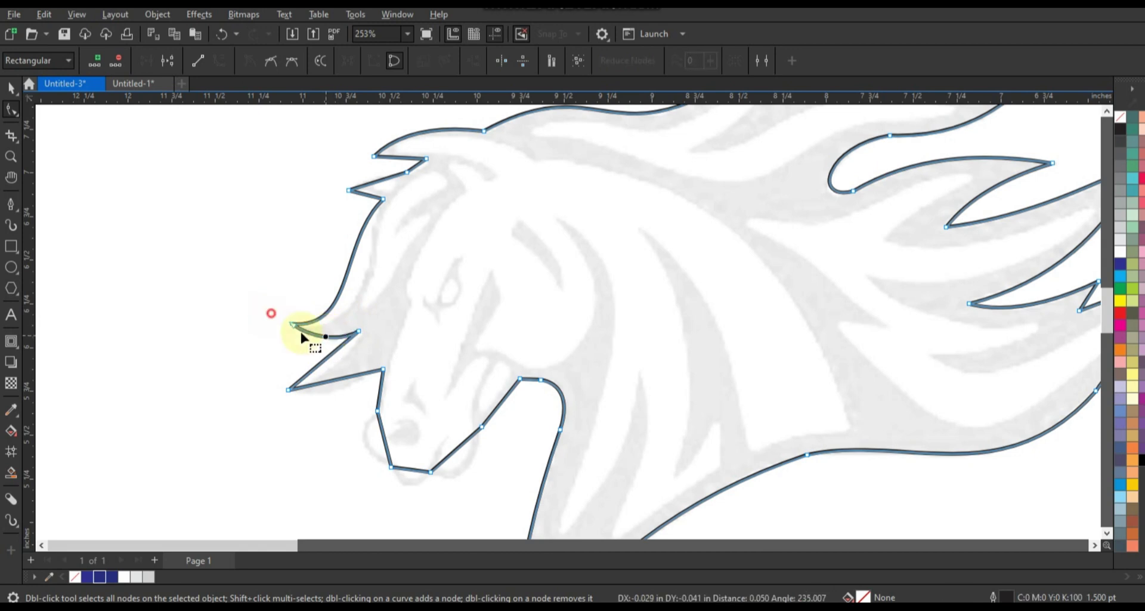
{"action": "left_click_drag", "start_coordinate": [344, 288], "coordinate": [353, 294]}
{"action": "left_click_drag", "start_coordinate": [375, 181], "coordinate": [375, 203]}
{"action": "left_click_drag", "start_coordinate": [331, 391], "coordinate": [326, 364]}
Curve the outline around the nose, lips and chin to follow the sketched muzzle.
{"action": "left_click", "coordinate": [394, 405]}
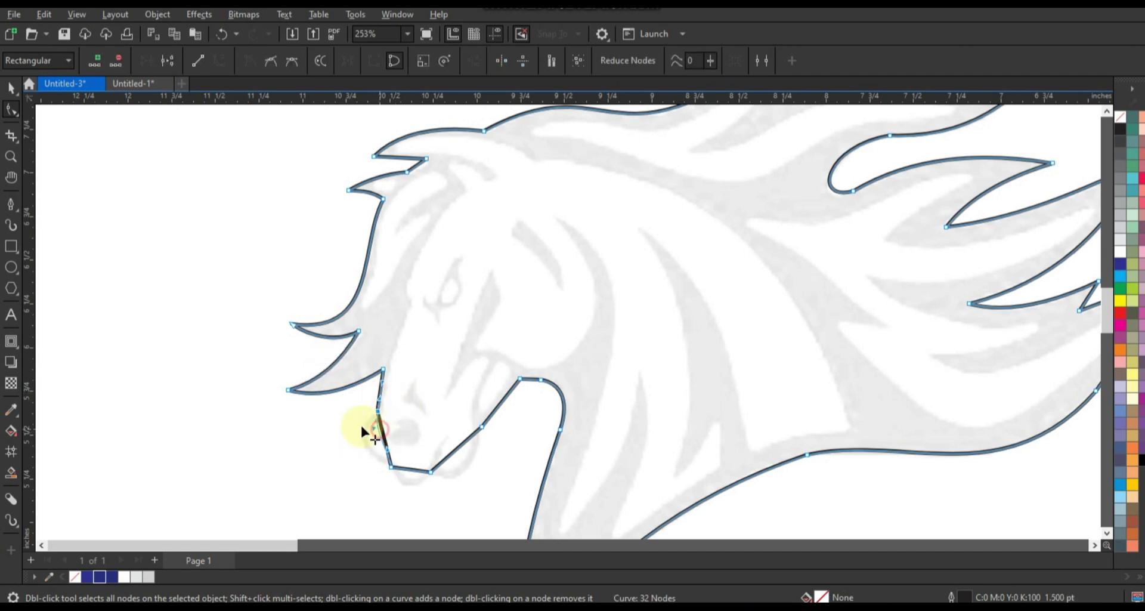
{"action": "left_click_drag", "start_coordinate": [362, 426], "coordinate": [361, 459]}
{"action": "left_click_drag", "start_coordinate": [406, 468], "coordinate": [417, 489]}
{"action": "left_click", "coordinate": [448, 460]}
{"action": "left_click_drag", "start_coordinate": [471, 449], "coordinate": [459, 480]}
Refine the outline's curve beneath the mane by adjusting the node and handles on the lower neck edge.
{"action": "scroll", "coordinate": [556, 394], "scroll_direction": "down", "scroll_amount": 2}
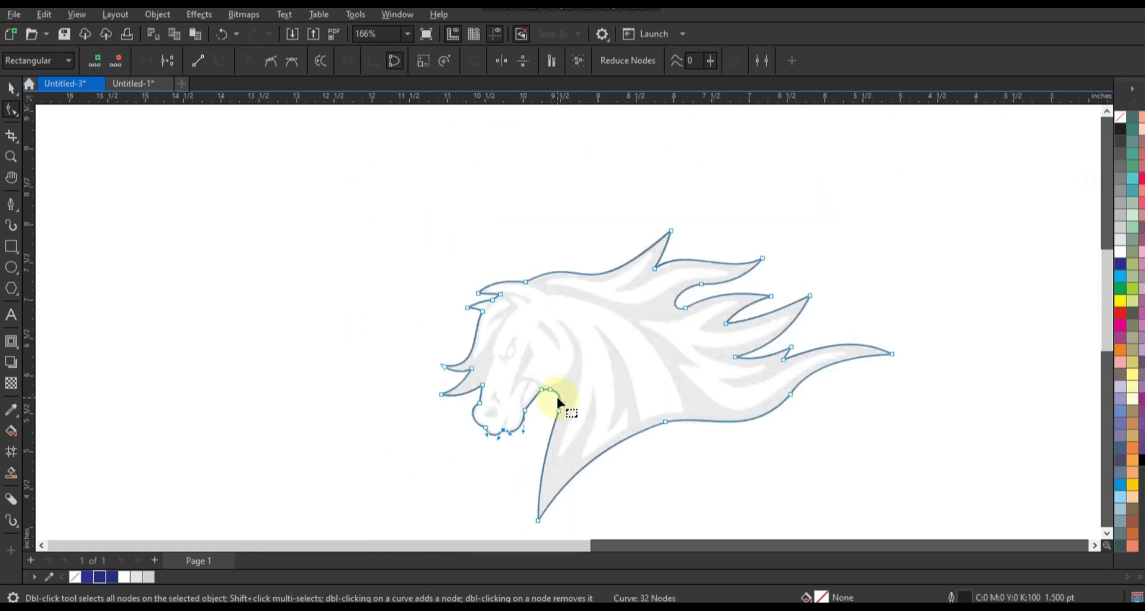
{"action": "left_click", "coordinate": [706, 417]}
{"action": "left_click_drag", "start_coordinate": [664, 422], "coordinate": [705, 409]}
{"action": "left_click_drag", "start_coordinate": [750, 440], "coordinate": [741, 439]}
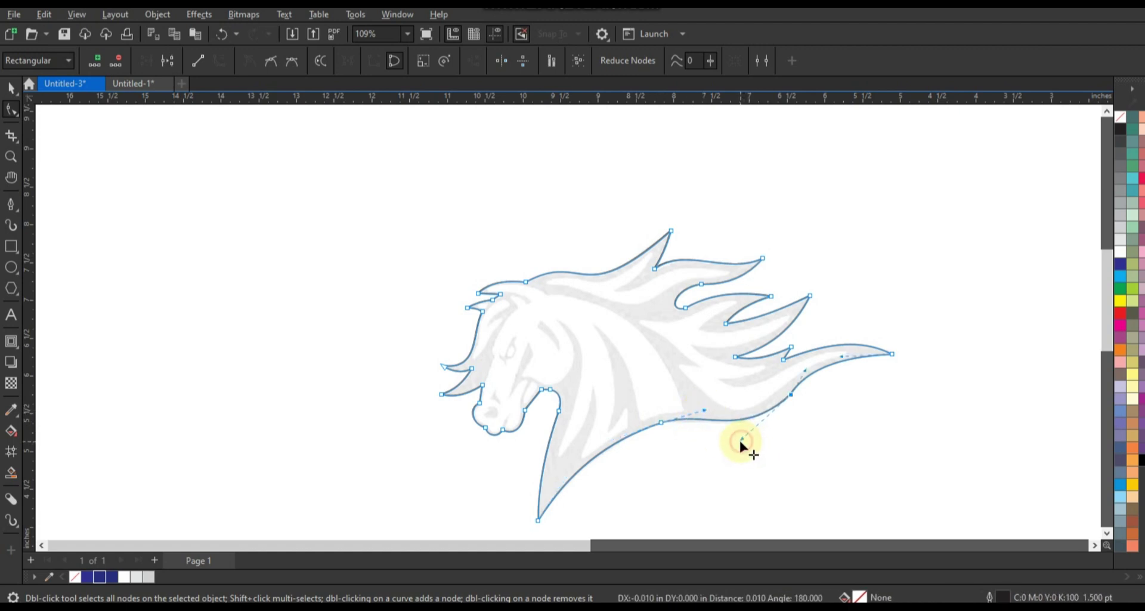
Trace the white highlight inside the two upper mane locks as a closed six-node Pen shape.
{"action": "left_click", "coordinate": [10, 156]}
{"action": "left_click_drag", "start_coordinate": [459, 229], "coordinate": [904, 413]}
{"action": "left_click", "coordinate": [241, 230]}
{"action": "left_click", "coordinate": [338, 227]}
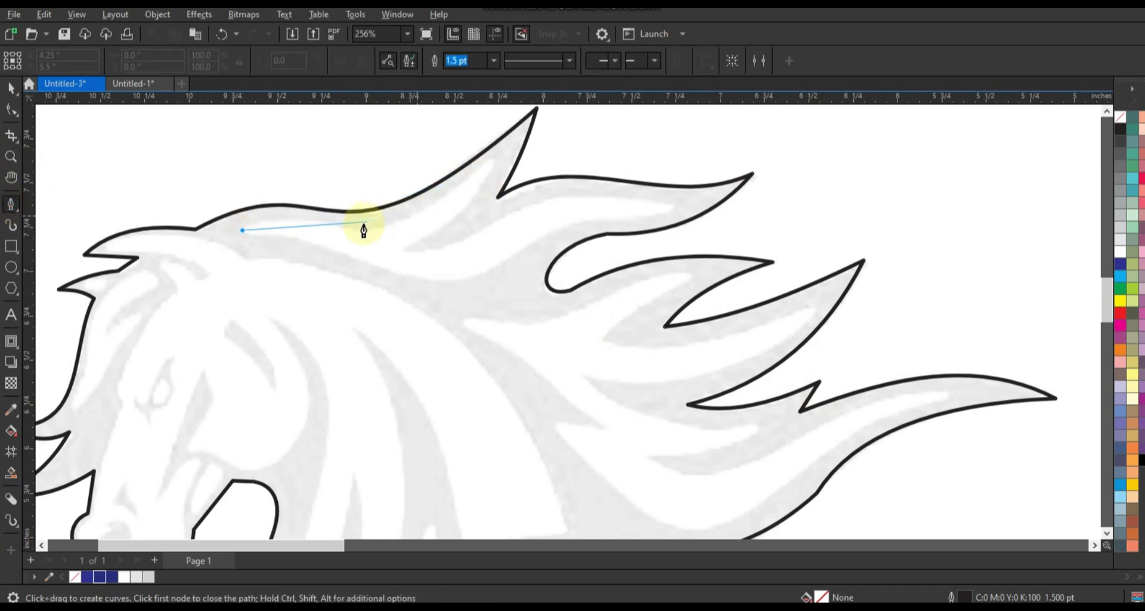
{"action": "left_click_drag", "start_coordinate": [490, 160], "coordinate": [415, 259]}
{"action": "left_click", "coordinate": [404, 248]}
{"action": "left_click", "coordinate": [672, 203]}
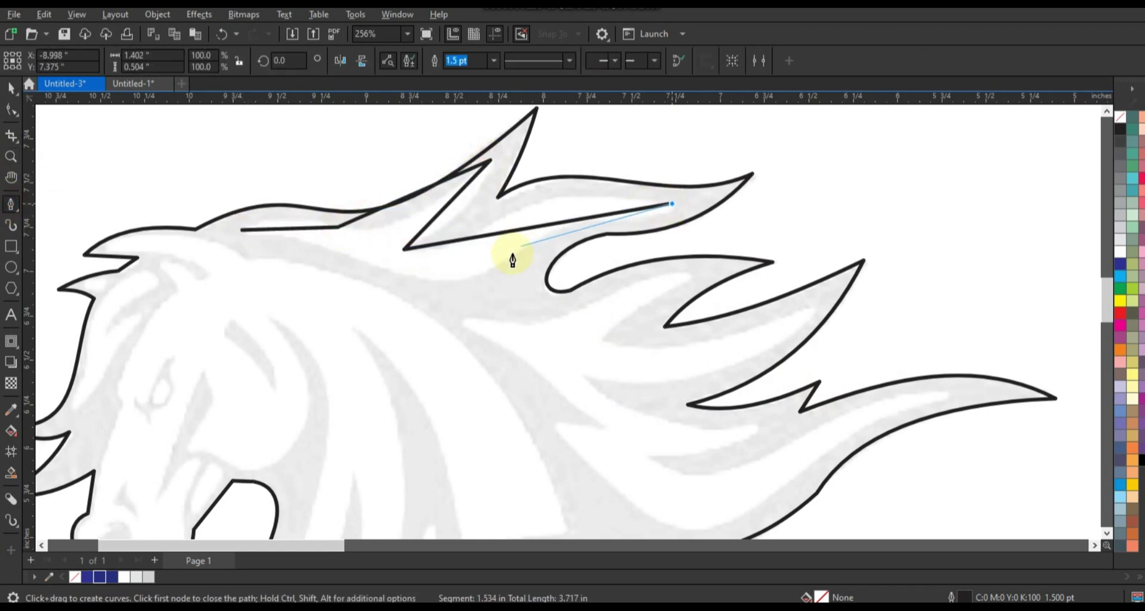
{"action": "left_click", "coordinate": [511, 255]}
{"action": "left_click", "coordinate": [243, 230]}
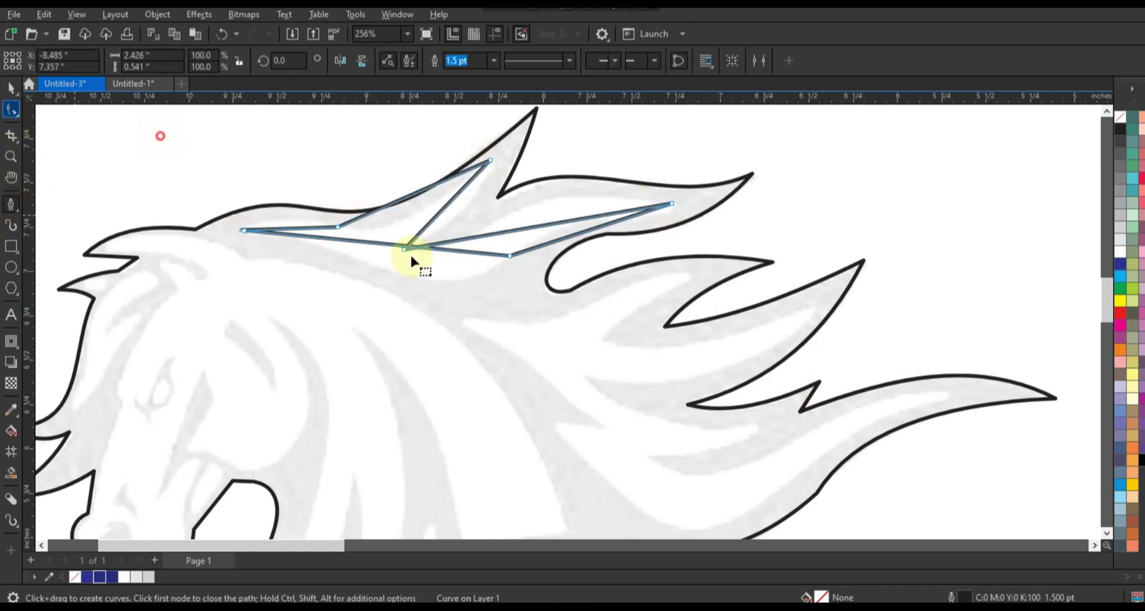
Convert the upper mane highlight's segments to curves and bend them to match the sketch.
{"action": "key", "text": "F10"}
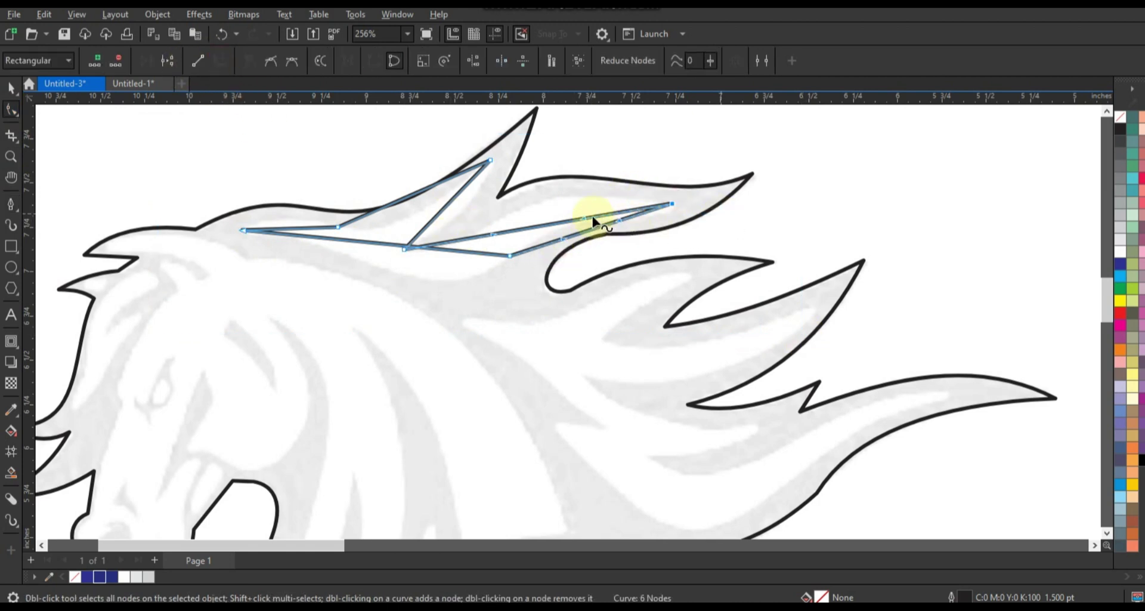
{"action": "left_click_drag", "start_coordinate": [558, 185], "coordinate": [490, 235]}
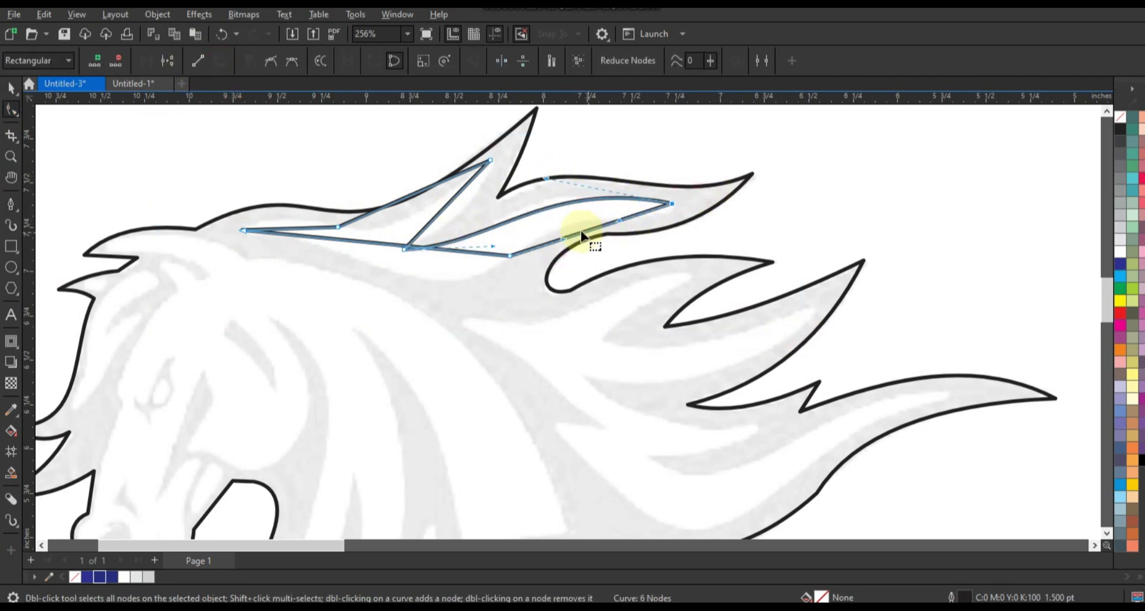
{"action": "left_click_drag", "start_coordinate": [563, 241], "coordinate": [504, 249]}
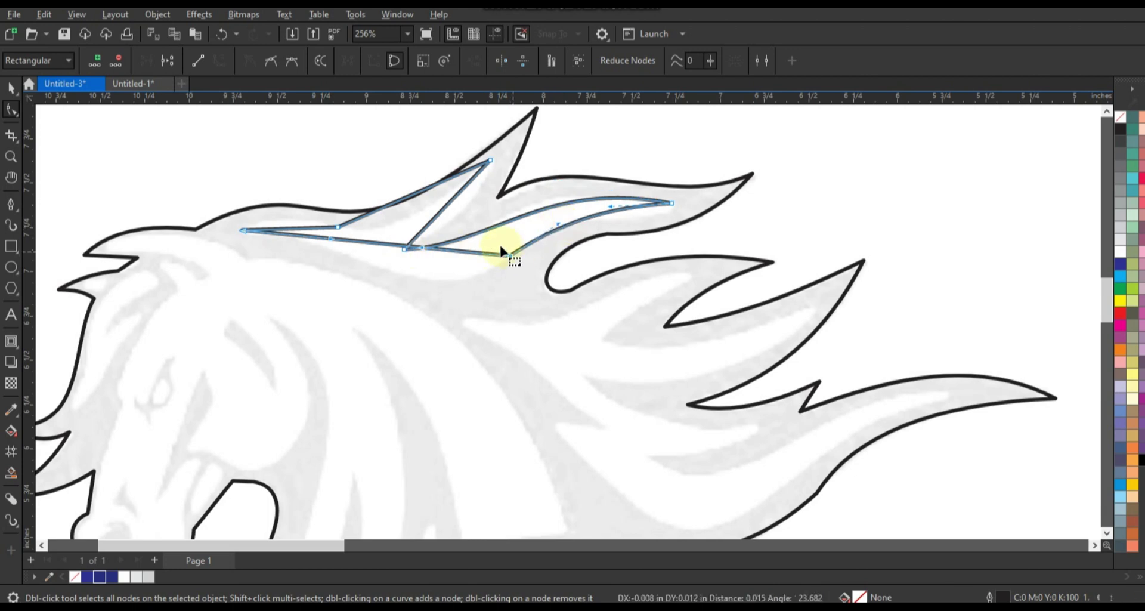
{"action": "left_click_drag", "start_coordinate": [422, 252], "coordinate": [439, 324]}
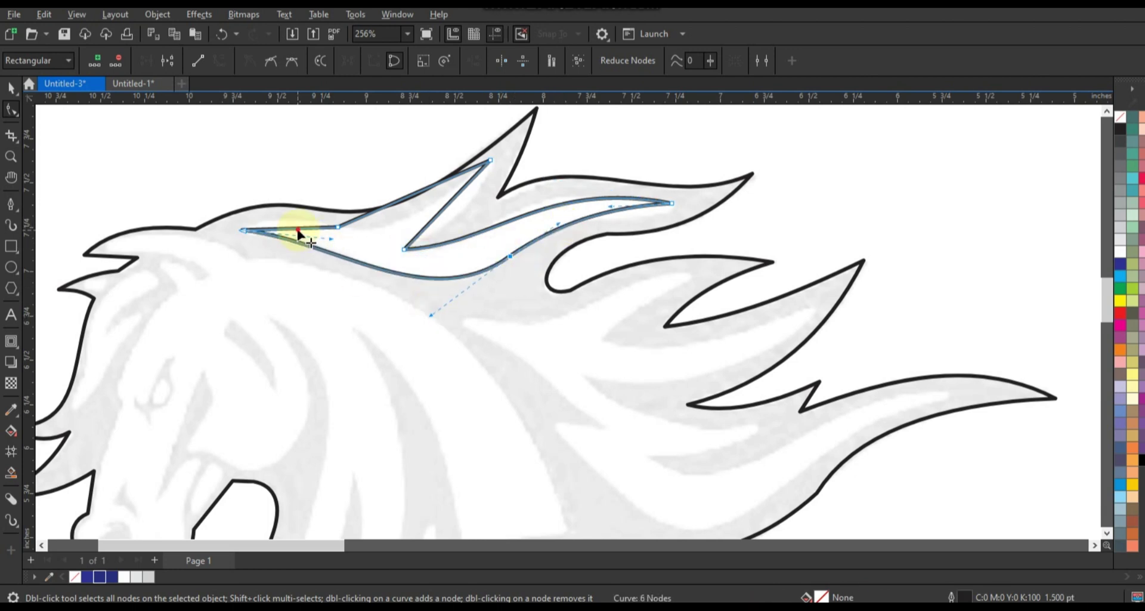
{"action": "left_click_drag", "start_coordinate": [294, 229], "coordinate": [296, 222]}
{"action": "left_click_drag", "start_coordinate": [400, 203], "coordinate": [395, 230]}
Fine-tune the curve handles at the highlight's inner corner and along the upper edge of its longer lock.
{"action": "left_click", "coordinate": [404, 249]}
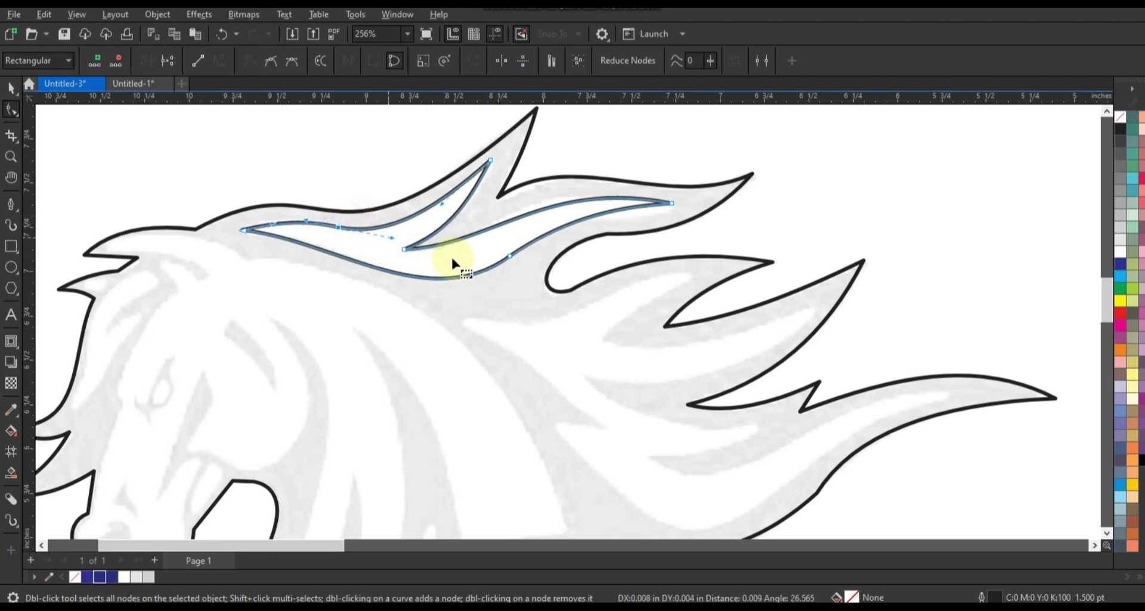
{"action": "left_click_drag", "start_coordinate": [542, 179], "coordinate": [539, 173]}
{"action": "left_click_drag", "start_coordinate": [493, 246], "coordinate": [489, 246]}
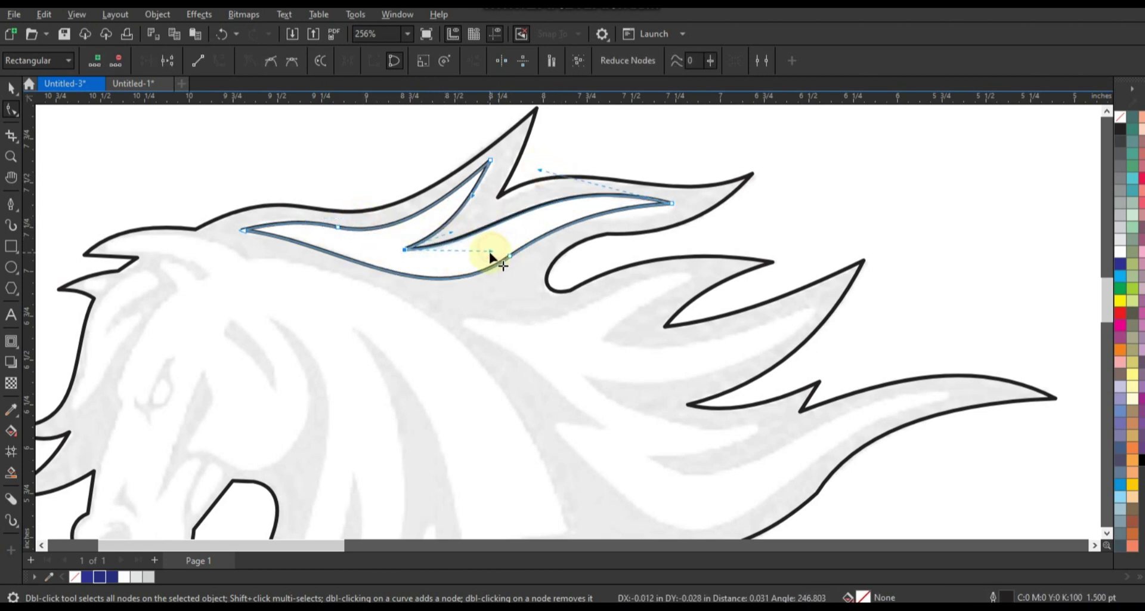
Adjust the curve handle along the upper edge of the upper mane highlight's longer lock.
{"action": "left_click_drag", "start_coordinate": [540, 172], "coordinate": [534, 170]}
{"action": "left_click", "coordinate": [509, 256]}
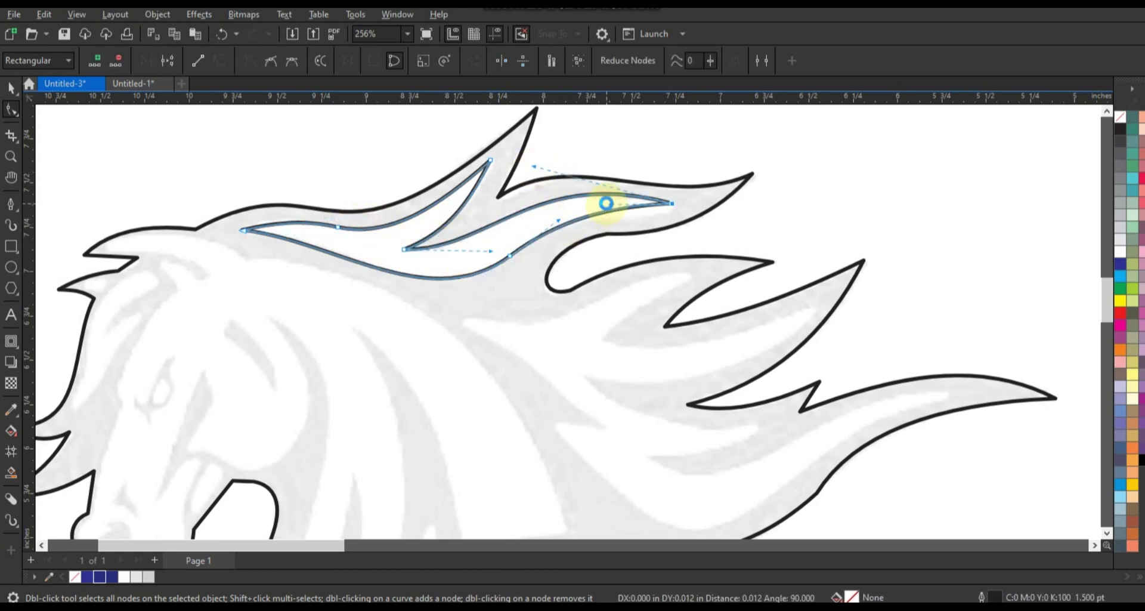
Trace the large white highlight spanning the middle and lower mane locks as a closed Pen shape with straight segments.
{"action": "left_click", "coordinate": [10, 204]}
{"action": "left_click", "coordinate": [463, 317]}
{"action": "left_click", "coordinate": [690, 276]}
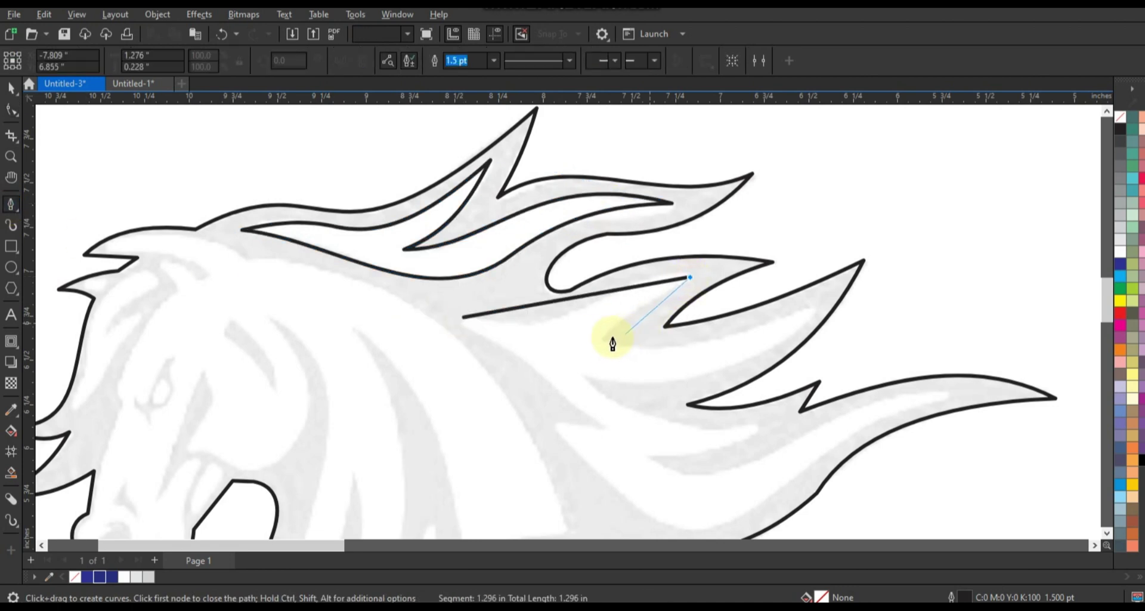
{"action": "left_click", "coordinate": [604, 338]}
{"action": "left_click", "coordinate": [814, 310]}
{"action": "left_click", "coordinate": [585, 376]}
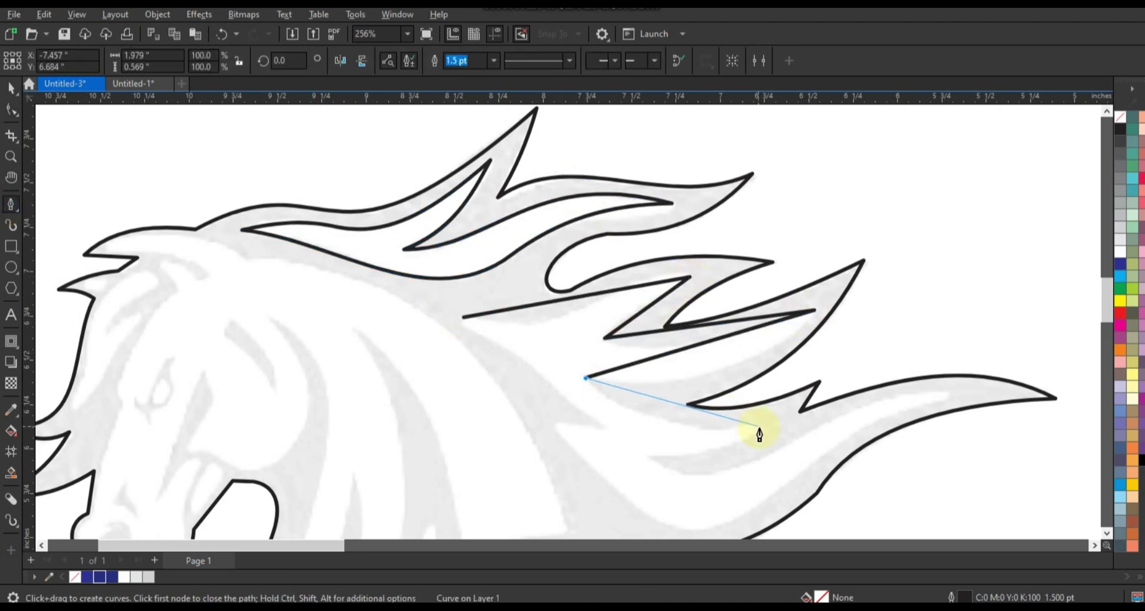
{"action": "left_click", "coordinate": [759, 427]}
{"action": "left_click", "coordinate": [646, 456]}
{"action": "left_click", "coordinate": [952, 394]}
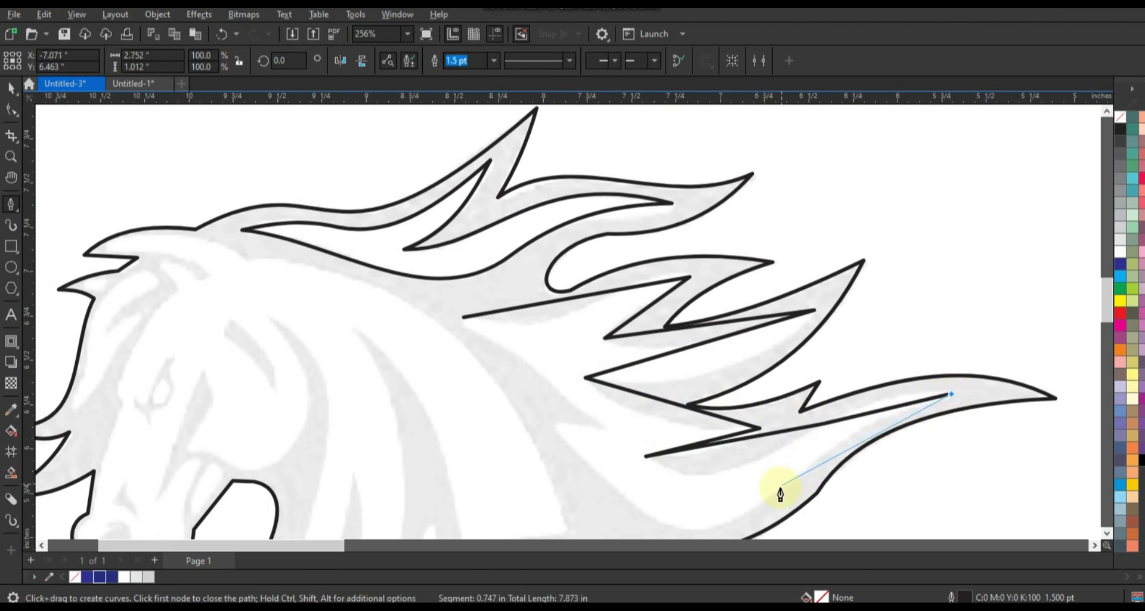
{"action": "left_click", "coordinate": [779, 489]}
{"action": "left_click", "coordinate": [555, 426]}
{"action": "left_click", "coordinate": [606, 428]}
{"action": "left_click", "coordinate": [462, 317]}
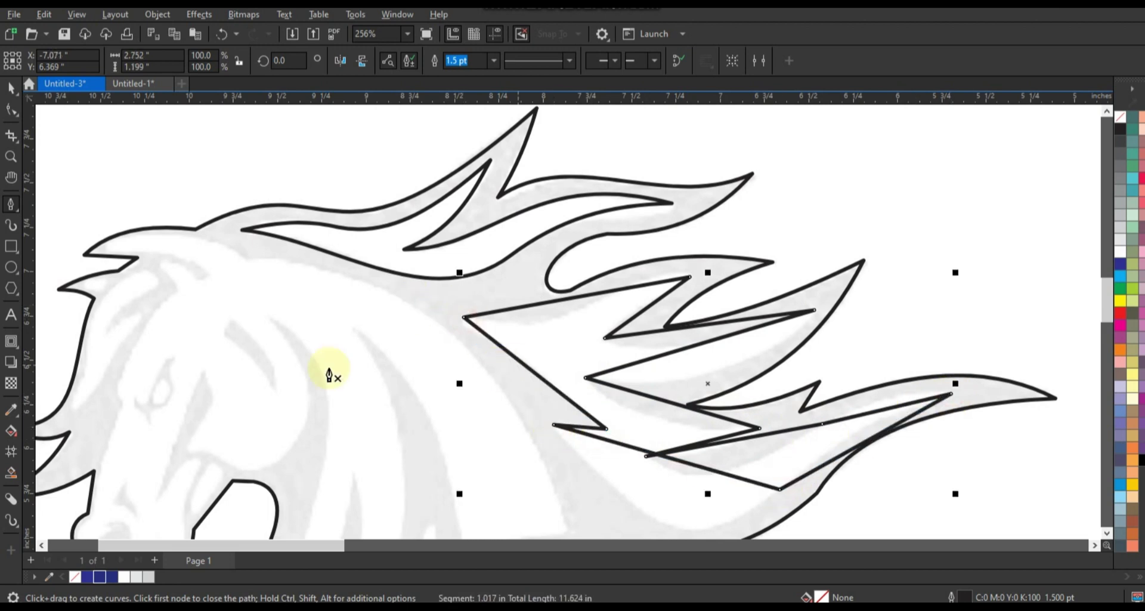
Convert the large mane highlight's segments to curves and bend the edges of its two upper locks to match the sketch.
{"action": "key", "text": "F10"}
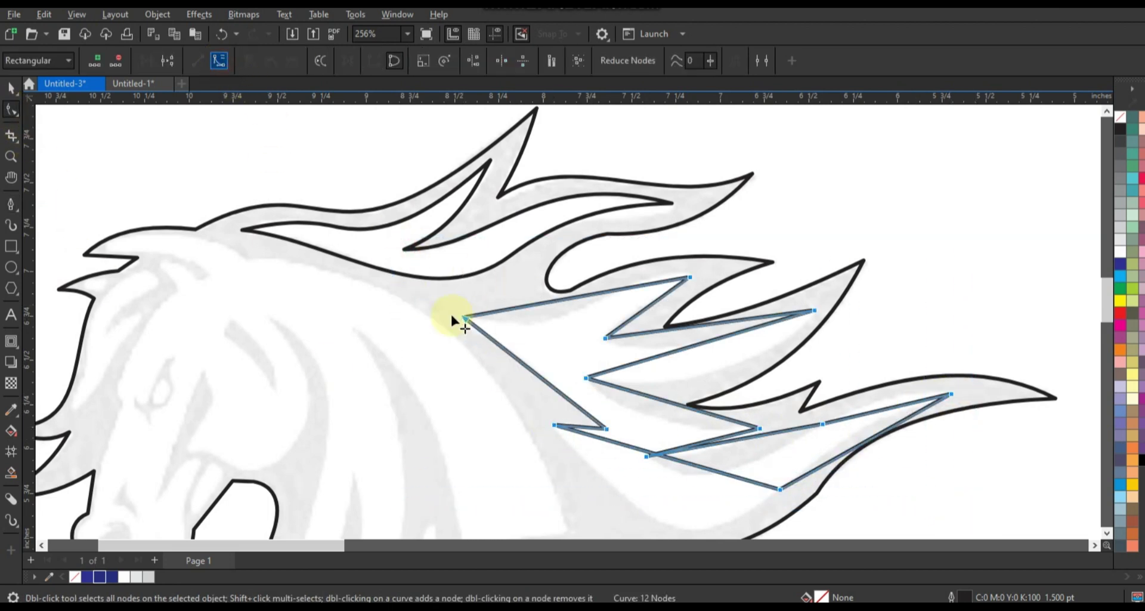
{"action": "left_click_drag", "start_coordinate": [608, 289], "coordinate": [634, 308]}
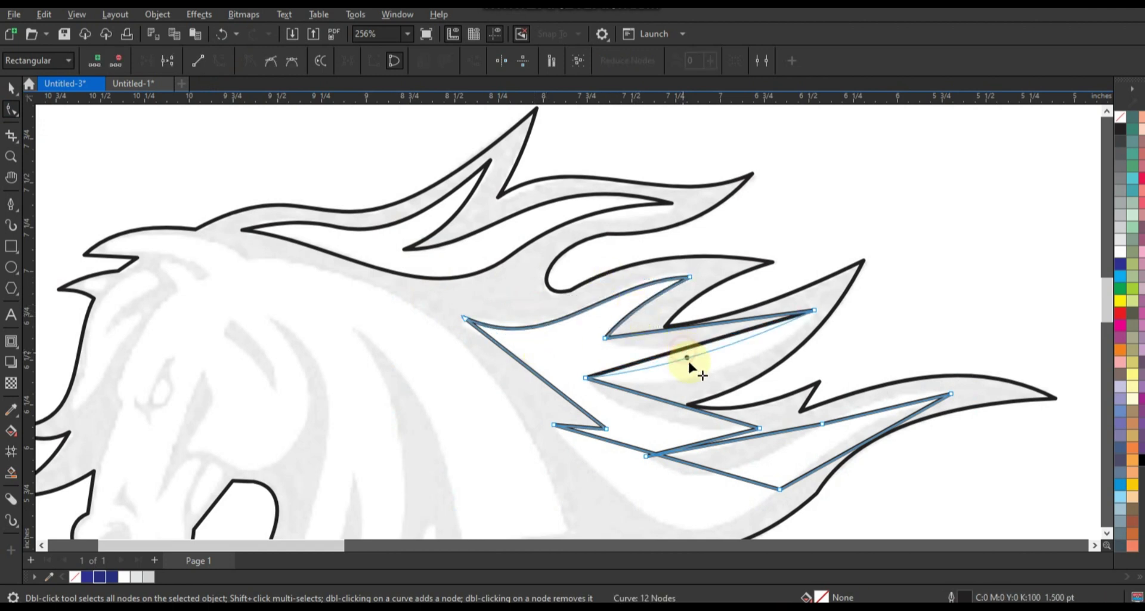
{"action": "left_click_drag", "start_coordinate": [688, 359], "coordinate": [690, 376]}
{"action": "left_click_drag", "start_coordinate": [689, 327], "coordinate": [677, 350]}
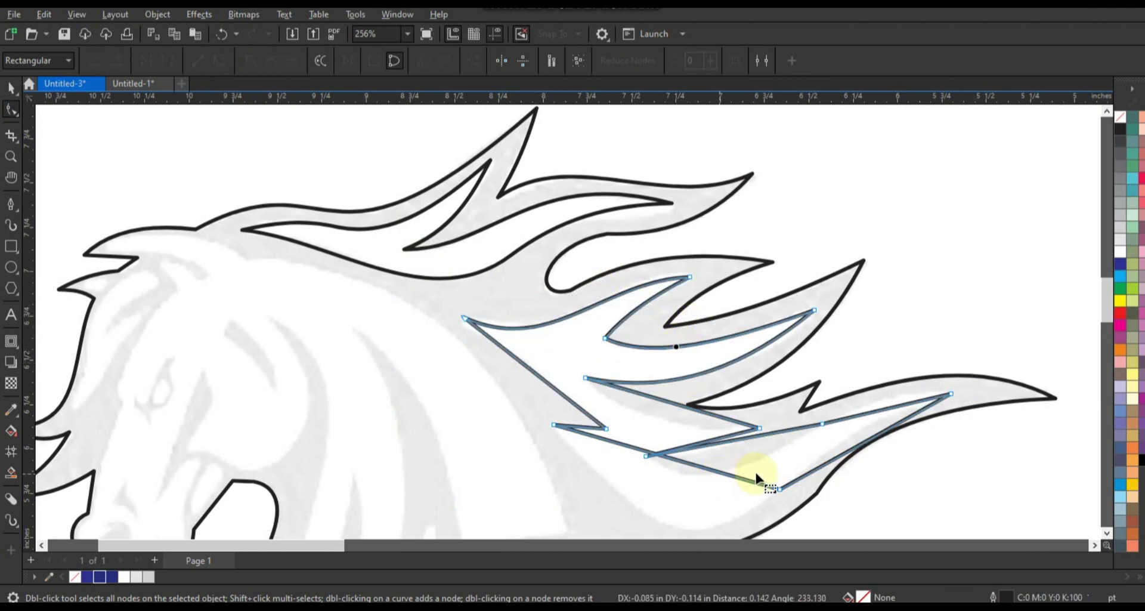
Bend the large highlight's lower edge into a smooth sweep from the inner corner to the tip of the longest lock.
{"action": "left_click_drag", "start_coordinate": [756, 477], "coordinate": [796, 511]}
{"action": "left_click", "coordinate": [1106, 532]}
{"action": "left_click_drag", "start_coordinate": [708, 382], "coordinate": [699, 433]}
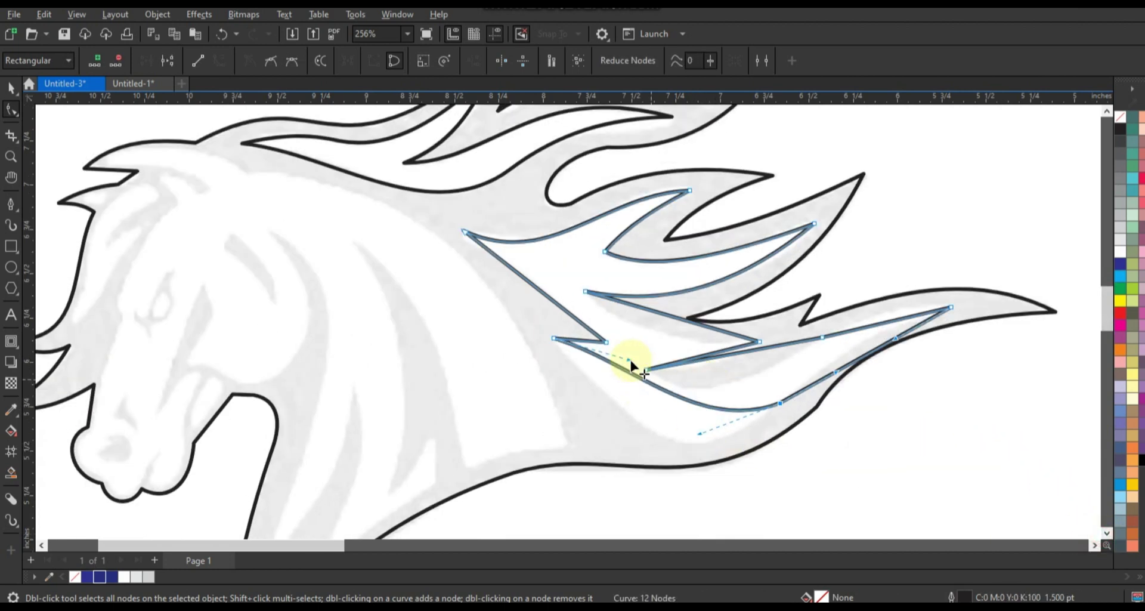
{"action": "left_click_drag", "start_coordinate": [629, 360], "coordinate": [620, 419]}
{"action": "left_click_drag", "start_coordinate": [699, 433], "coordinate": [689, 476]}
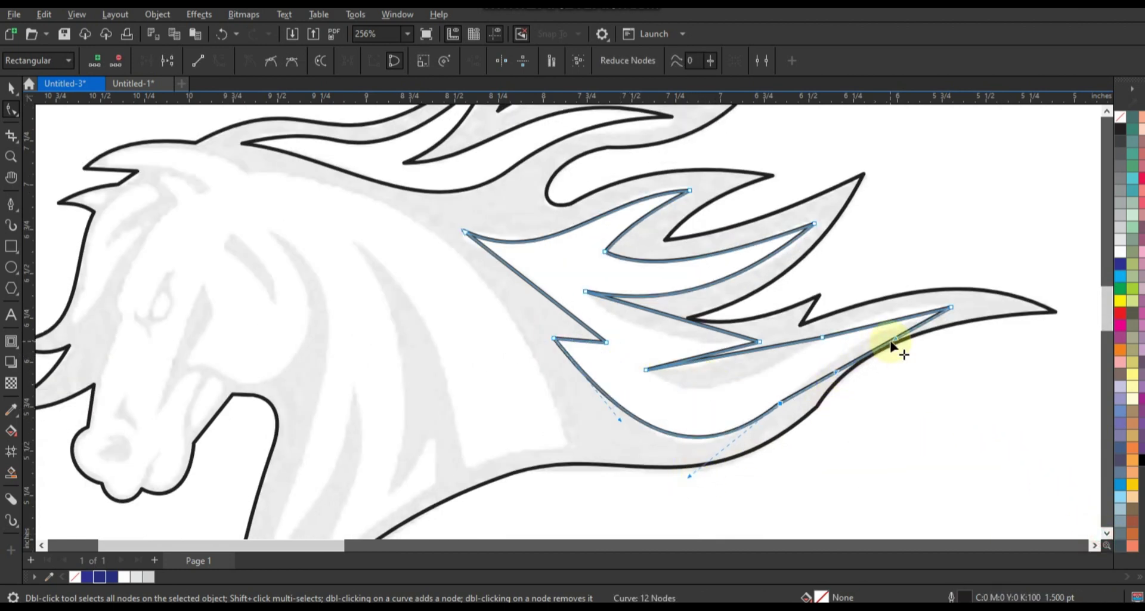
{"action": "left_click_drag", "start_coordinate": [894, 338], "coordinate": [885, 327]}
{"action": "left_click_drag", "start_coordinate": [836, 371], "coordinate": [816, 329]}
Curve the upper edge of the highlight's longest lock and both edges of the short lock above it.
{"action": "left_click_drag", "start_coordinate": [702, 360], "coordinate": [693, 398]}
{"action": "left_click_drag", "start_coordinate": [764, 348], "coordinate": [749, 386]}
{"action": "left_click_drag", "start_coordinate": [692, 408], "coordinate": [698, 403]}
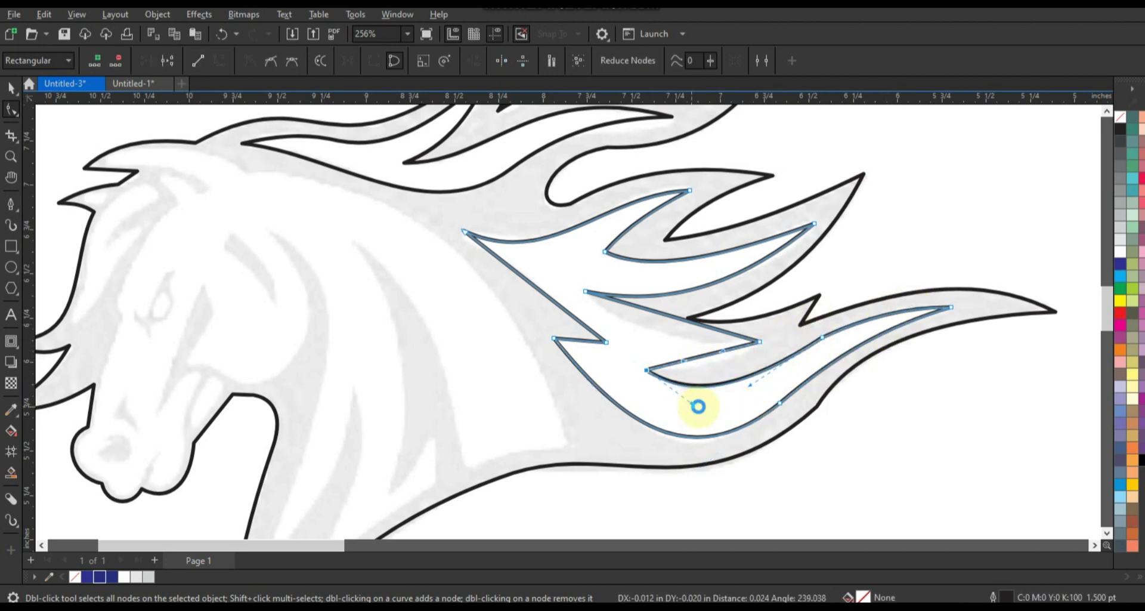
{"action": "left_click_drag", "start_coordinate": [907, 307], "coordinate": [911, 311]}
{"action": "left_click_drag", "start_coordinate": [667, 316], "coordinate": [697, 363]}
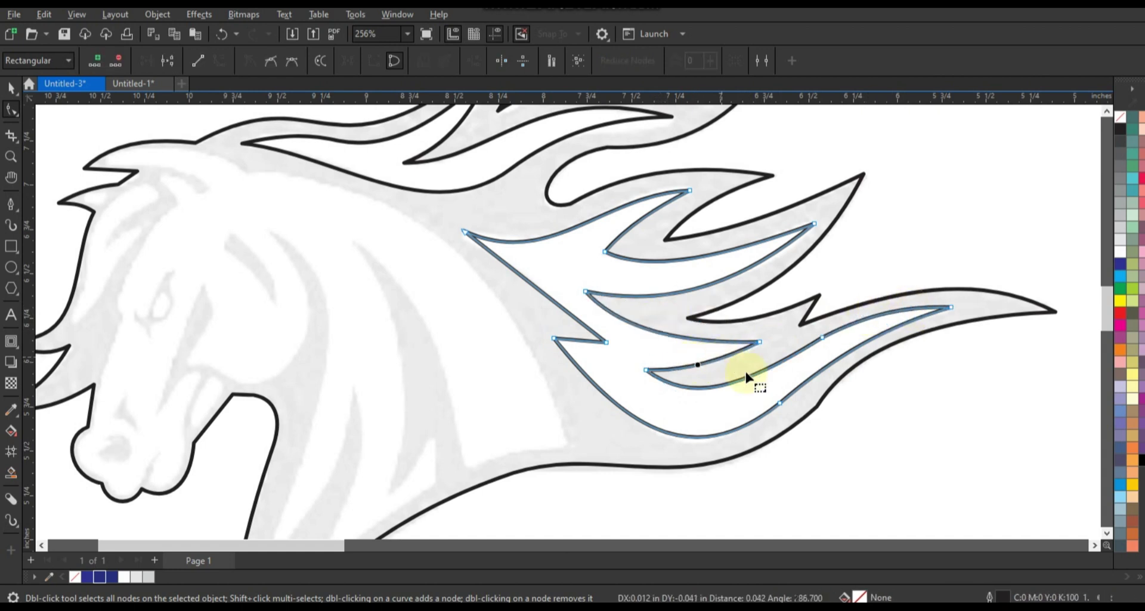
Combine the two mane highlight shapes into a single curve object.
{"action": "scroll", "coordinate": [747, 376], "scroll_direction": "down", "scroll_amount": 2}
{"action": "left_click", "coordinate": [10, 157]}
{"action": "left_click", "coordinate": [11, 89]}
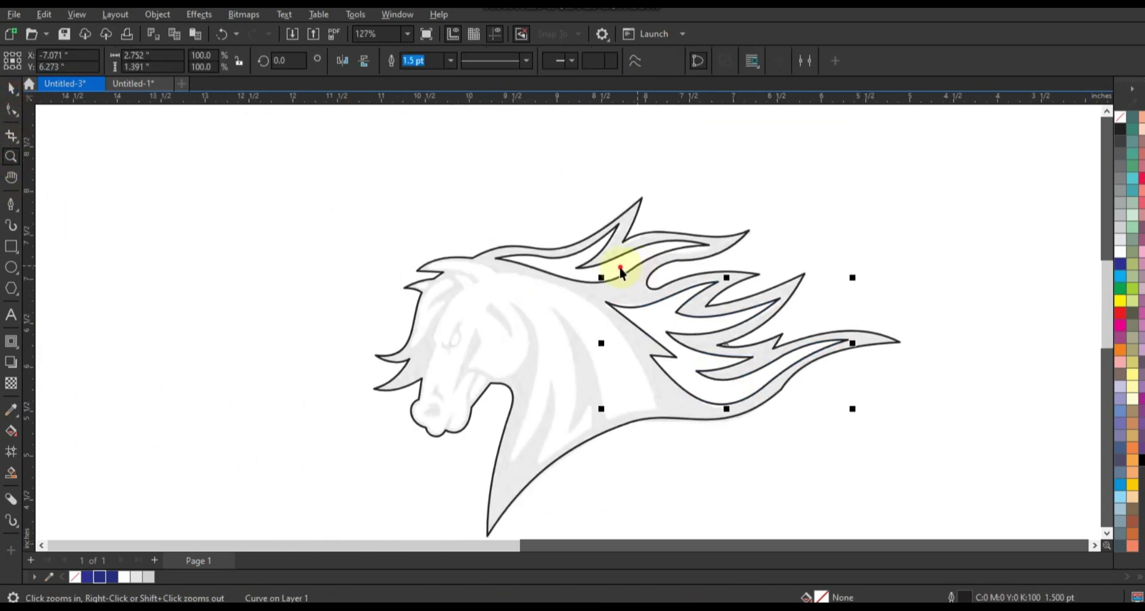
{"action": "left_click", "coordinate": [620, 270], "text": "shift"}
{"action": "key", "text": "ctrl+l"}
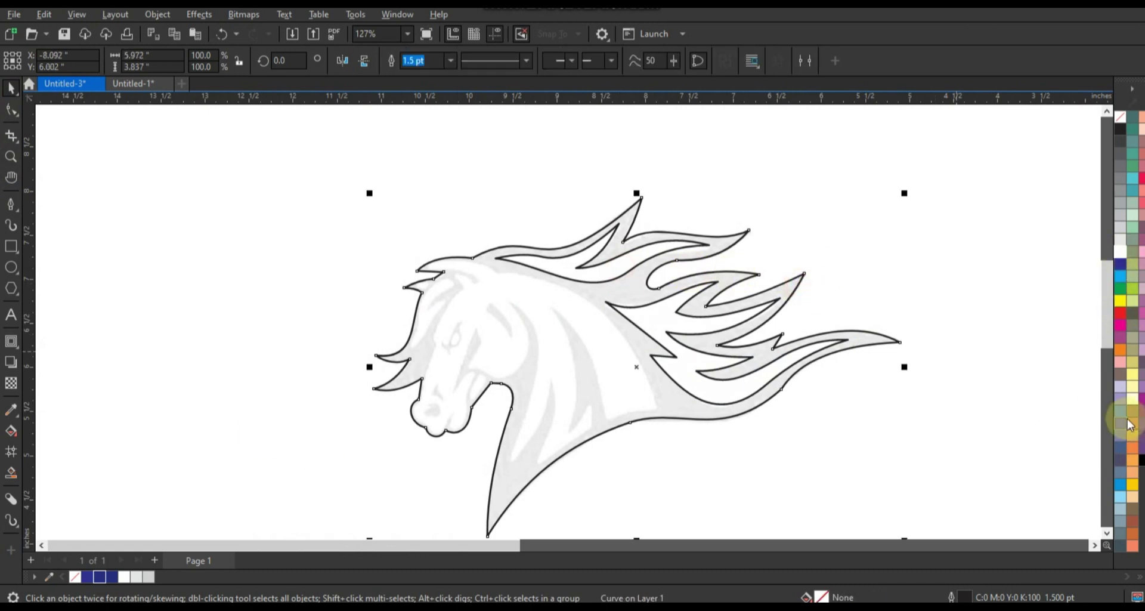
Fill the horse silhouette dark blue and the mane highlights white, with no outline.
{"action": "left_click", "coordinate": [107, 576]}
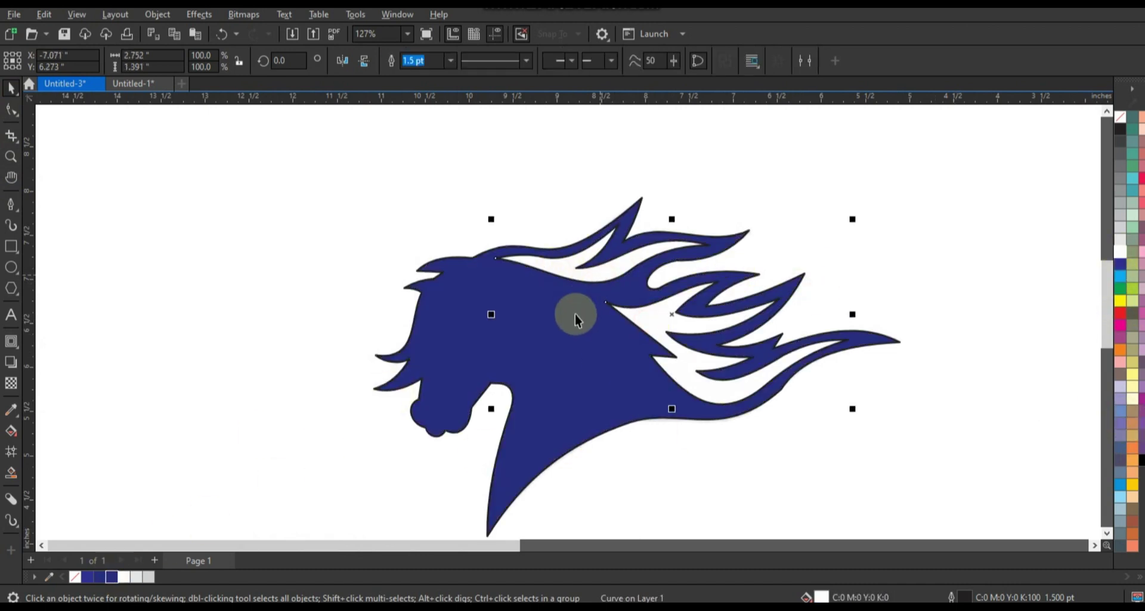
{"action": "right_click", "coordinate": [1120, 118]}
Move the filled horse artwork to the left, clear of the faded sketch.
{"action": "scroll", "coordinate": [821, 299], "scroll_direction": "down", "scroll_amount": 1}
{"action": "left_click_drag", "start_coordinate": [741, 321], "coordinate": [456, 311]}
{"action": "left_click", "coordinate": [885, 256]}
Start a Pen path at the neck's rear base and trace around the neck stripes to the tip above the cheek.
{"action": "left_click", "coordinate": [9, 159]}
{"action": "left_click_drag", "start_coordinate": [542, 268], "coordinate": [855, 402]}
{"action": "left_click", "coordinate": [10, 204]}
{"action": "left_click", "coordinate": [626, 399]}
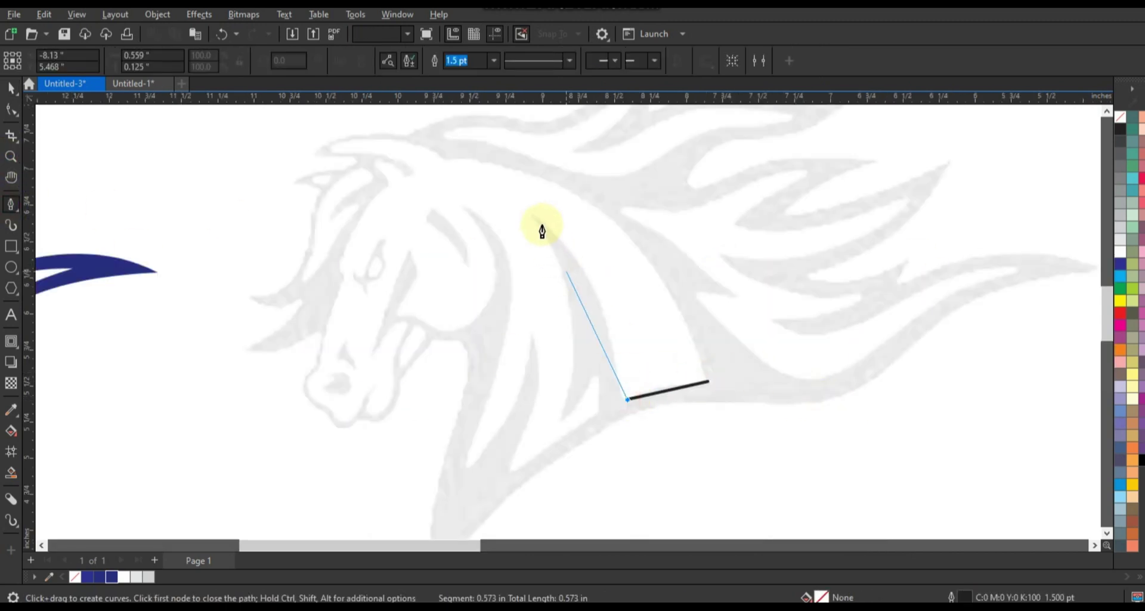
{"action": "left_click", "coordinate": [533, 214]}
{"action": "left_click", "coordinate": [556, 423]}
{"action": "left_click", "coordinate": [595, 371]}
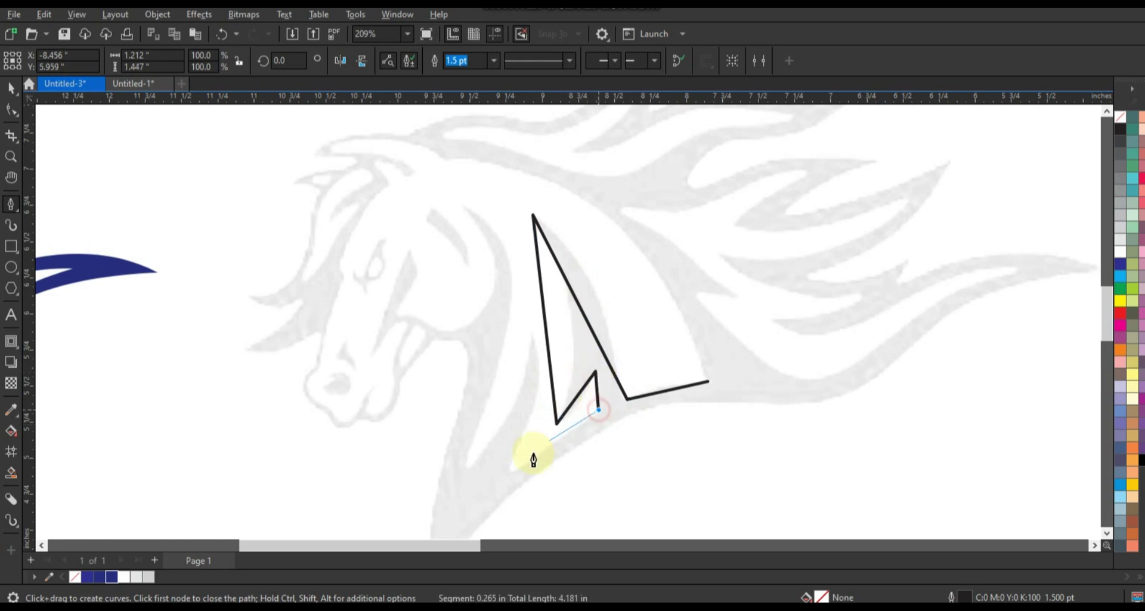
{"action": "left_click", "coordinate": [509, 471]}
{"action": "left_click", "coordinate": [466, 469]}
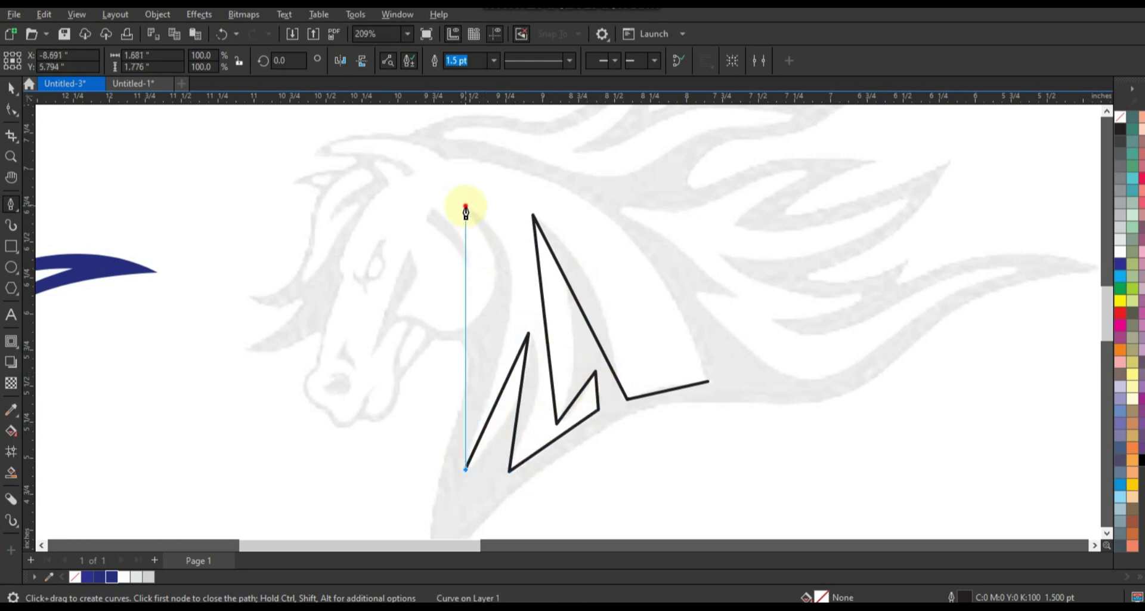
{"action": "left_click", "coordinate": [465, 206]}
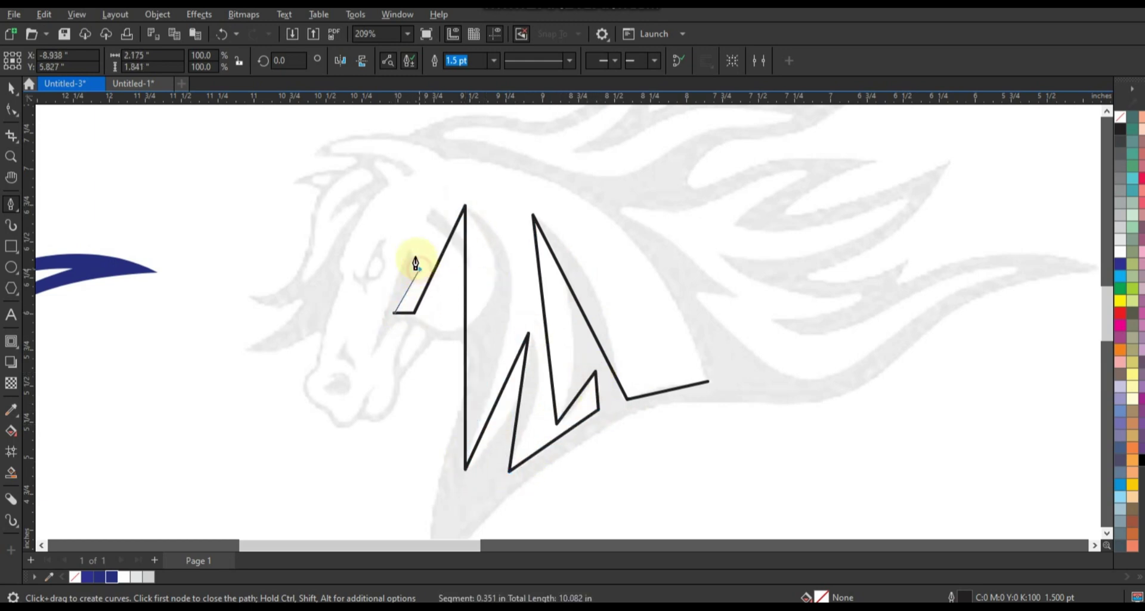
Continue the Pen path around the marking beside the eye, the inner jaw line and the mouth to the muzzle.
{"action": "left_click", "coordinate": [419, 268]}
{"action": "left_click", "coordinate": [406, 248]}
{"action": "left_click", "coordinate": [372, 354]}
{"action": "left_click", "coordinate": [405, 319]}
{"action": "left_click", "coordinate": [394, 370]}
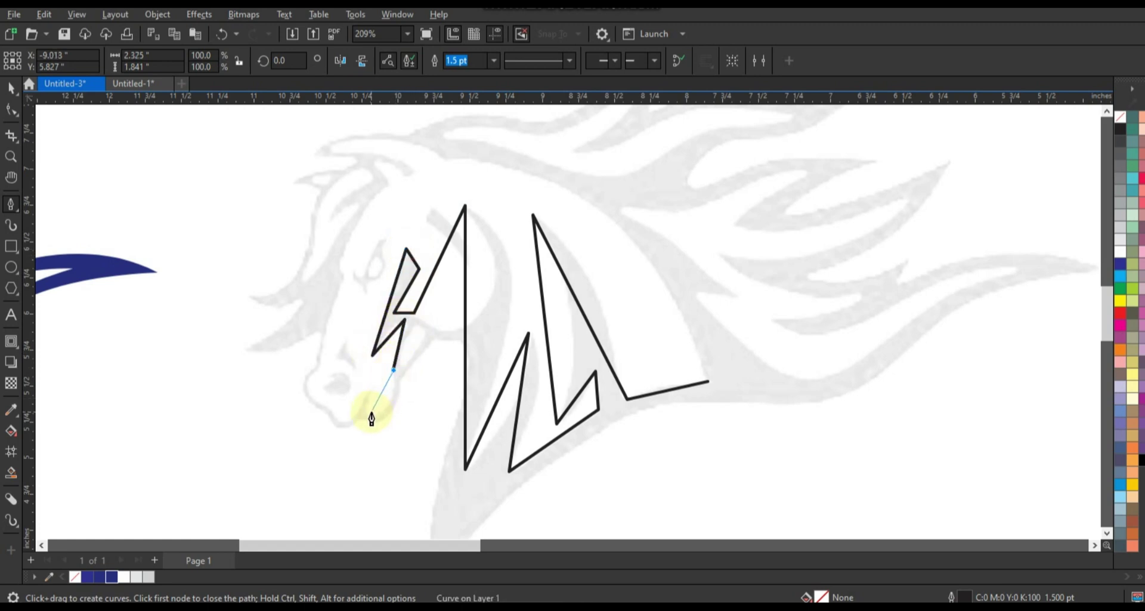
{"action": "left_click", "coordinate": [332, 409]}
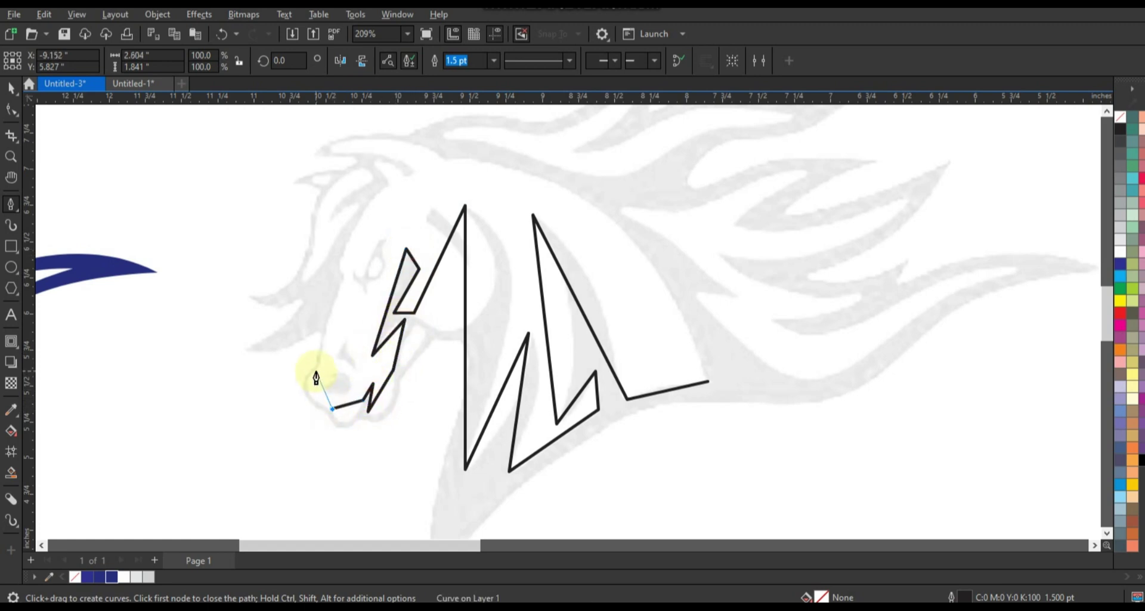
Extend the Pen path up the face and around the ear, and close it at the neck's rear base.
{"action": "left_click", "coordinate": [373, 164]}
{"action": "left_click", "coordinate": [420, 175]}
{"action": "left_click", "coordinate": [332, 150]}
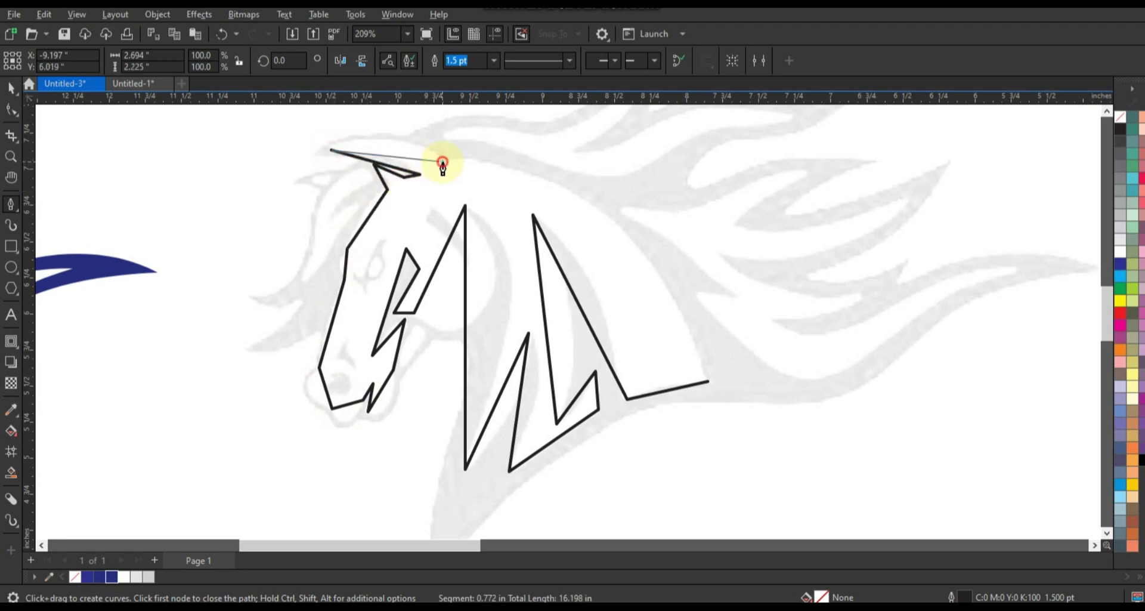
{"action": "left_click", "coordinate": [442, 162]}
{"action": "left_click", "coordinate": [708, 381]}
Convert the face-and-neck shape's segments to curves and bend the neck crest and the rear neck stripe.
{"action": "left_click_drag", "start_coordinate": [173, 125], "coordinate": [784, 474]}
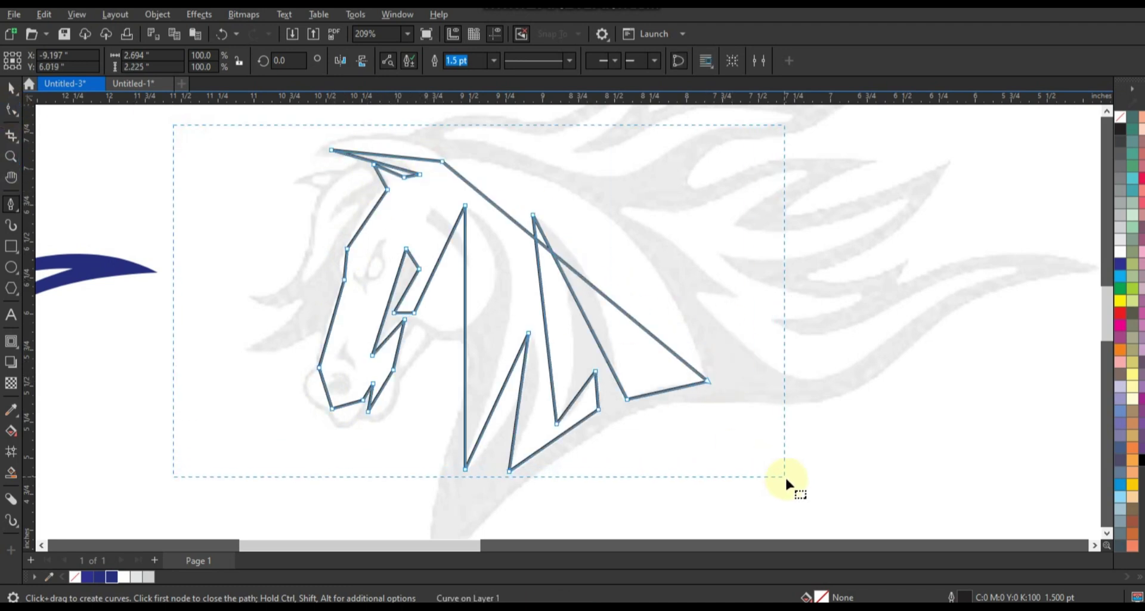
{"action": "key", "text": "F10"}
{"action": "scroll", "coordinate": [773, 205], "scroll_direction": "up", "scroll_amount": 1}
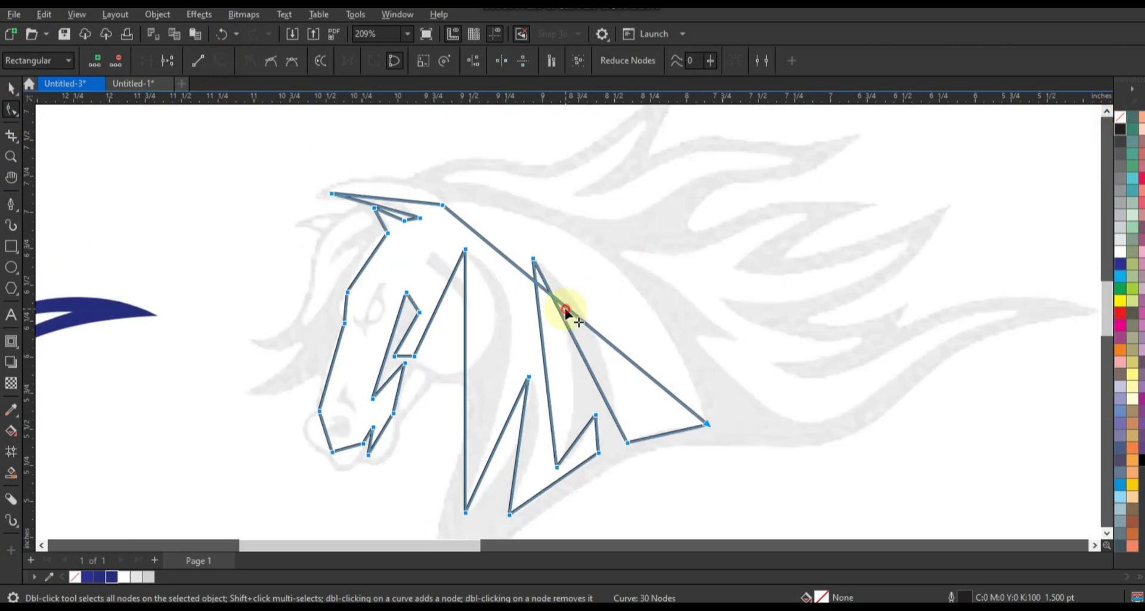
{"action": "left_click_drag", "start_coordinate": [565, 310], "coordinate": [598, 251]}
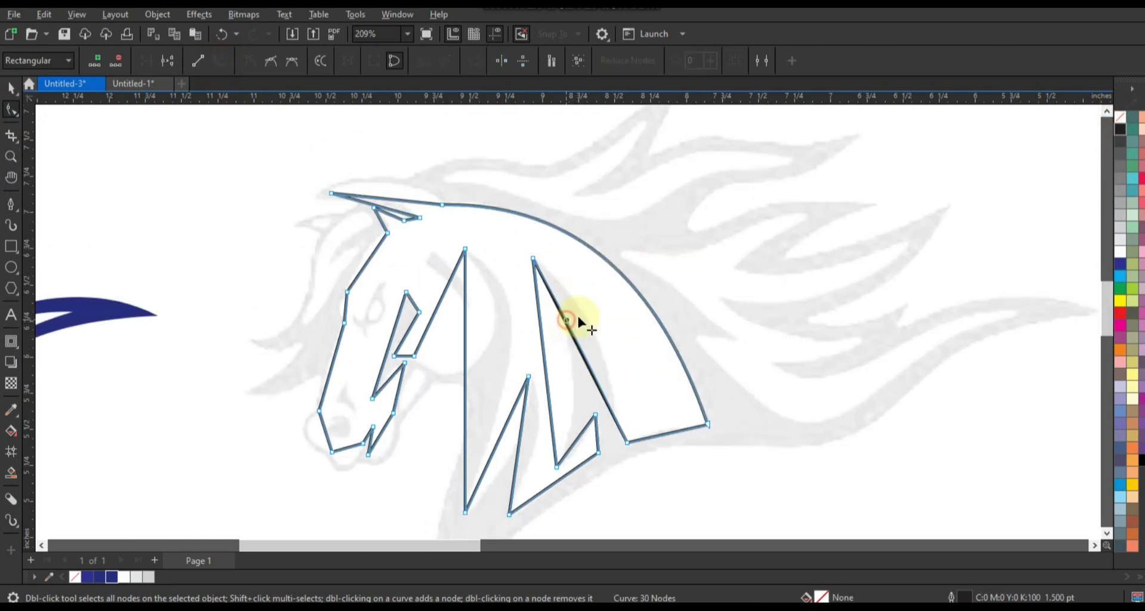
{"action": "left_click_drag", "start_coordinate": [578, 318], "coordinate": [564, 341]}
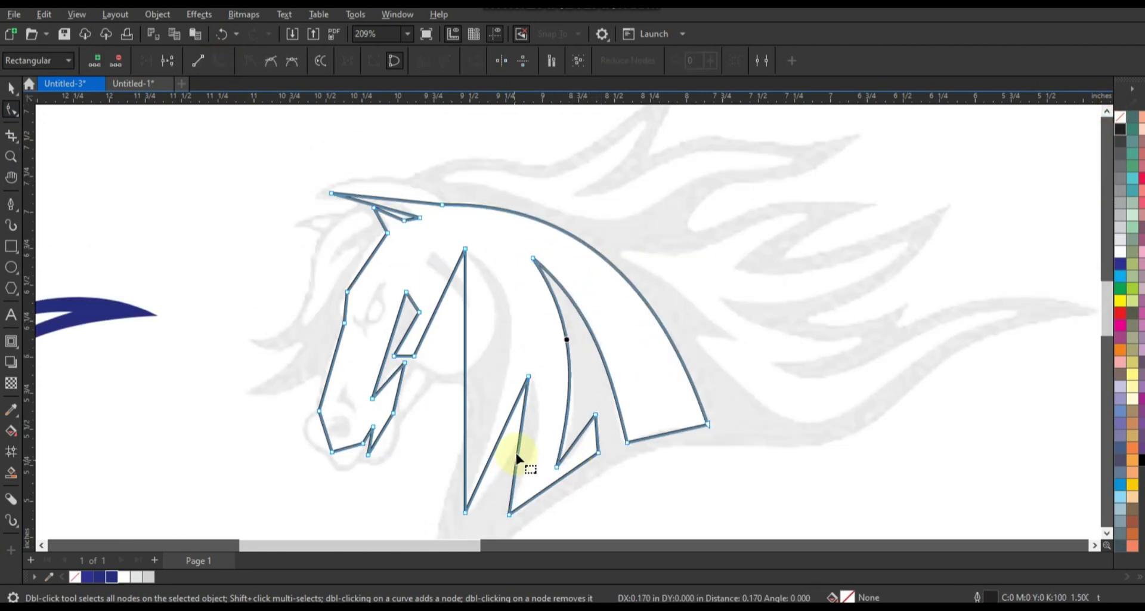
Bend the edges of the front neck stripes to follow the sketch's long flowing strands.
{"action": "mouse_move", "coordinate": [516, 455]}
{"action": "left_mouse_down"}
{"action": "mouse_move", "coordinate": [539, 440]}
{"action": "mouse_move", "coordinate": [509, 439]}
{"action": "left_mouse_up"}
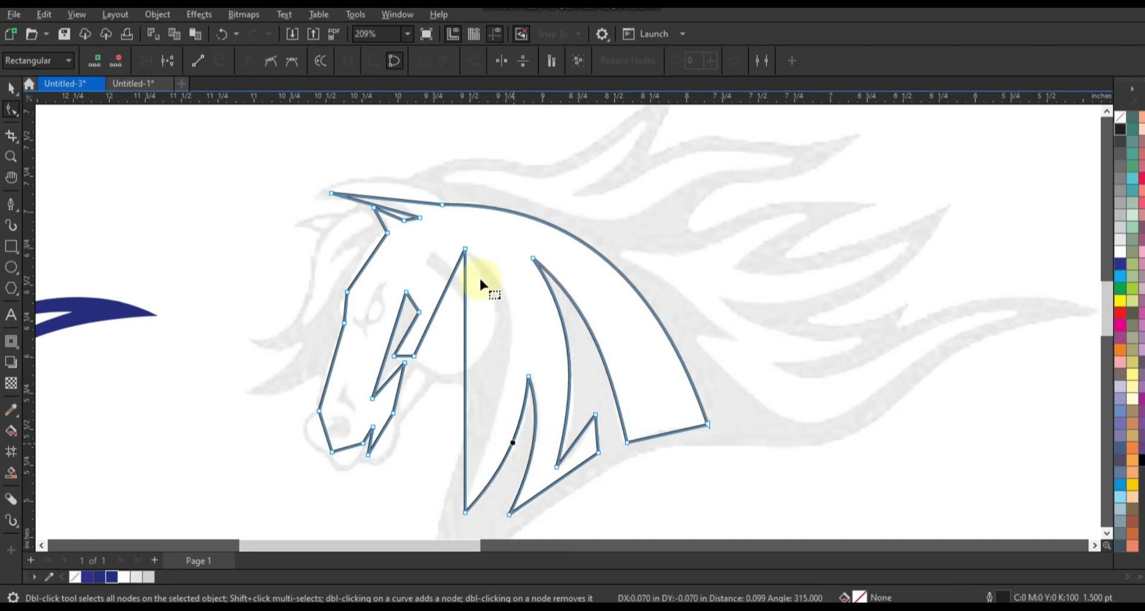
{"action": "left_click_drag", "start_coordinate": [466, 319], "coordinate": [494, 296]}
{"action": "left_click_drag", "start_coordinate": [488, 399], "coordinate": [505, 391]}
{"action": "left_click_drag", "start_coordinate": [522, 274], "coordinate": [533, 275]}
Reshape the segment below the cheek's upper tip into a round cheek using its curve handles.
{"action": "left_click_drag", "start_coordinate": [448, 287], "coordinate": [503, 303]}
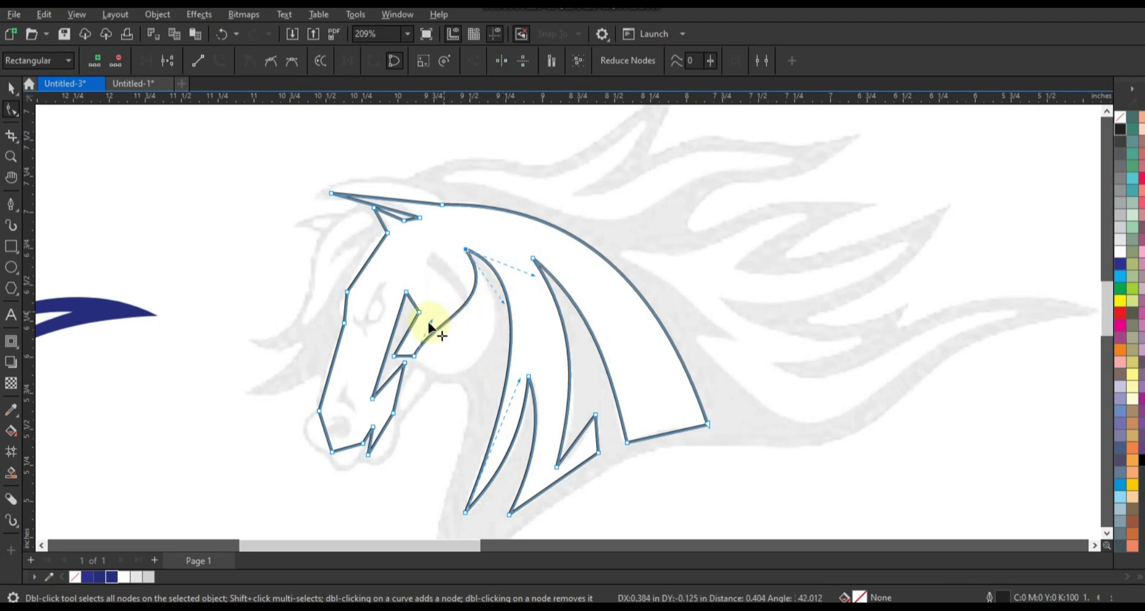
{"action": "left_click_drag", "start_coordinate": [431, 322], "coordinate": [442, 391]}
{"action": "left_click_drag", "start_coordinate": [502, 301], "coordinate": [534, 351]}
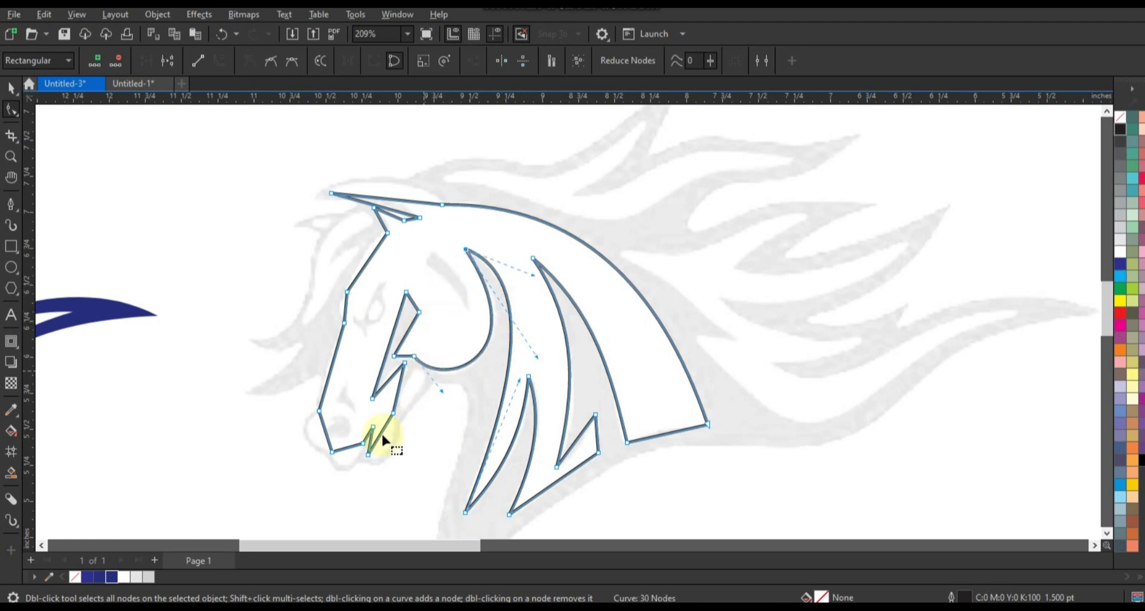
Curve the chin, mouth and muzzle segments to match the sketch's rounded lips and nose.
{"action": "left_click_drag", "start_coordinate": [379, 435], "coordinate": [386, 447]}
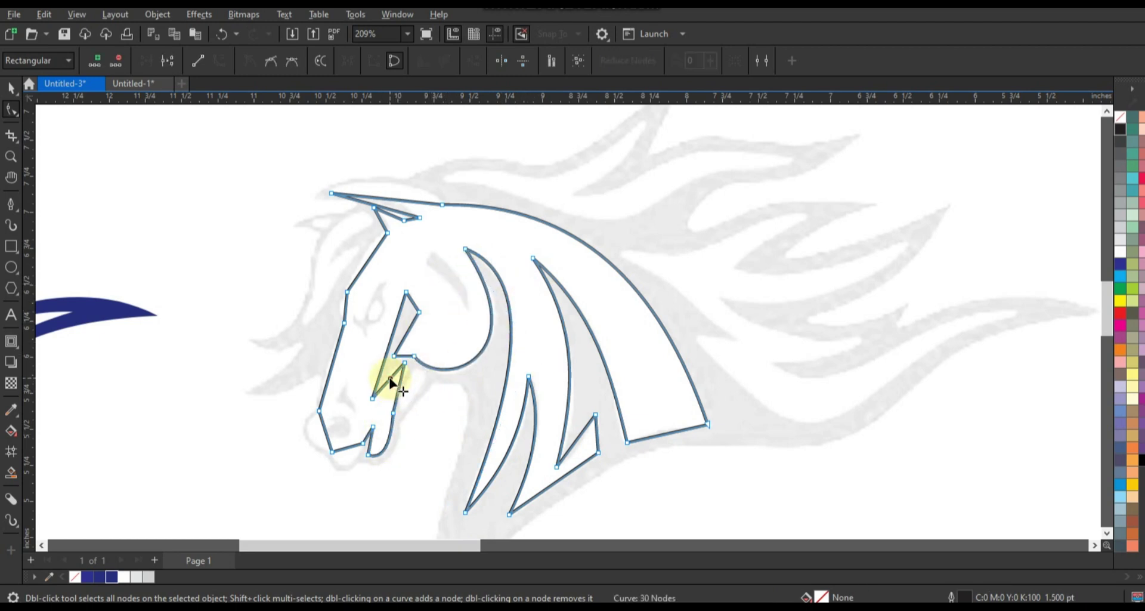
{"action": "left_click", "coordinate": [394, 396]}
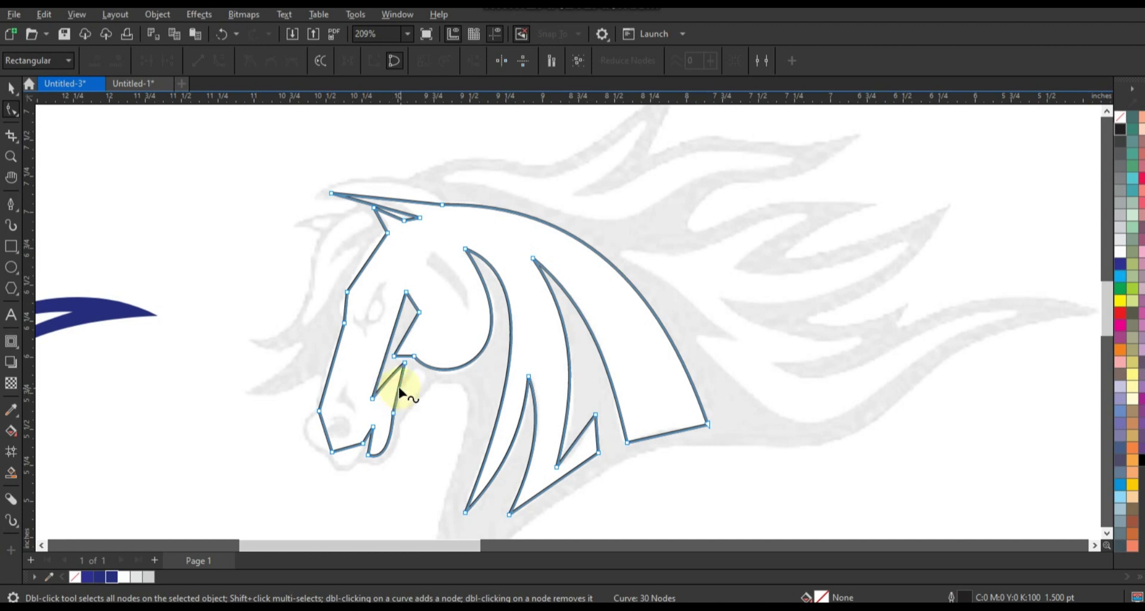
{"action": "left_click_drag", "start_coordinate": [399, 388], "coordinate": [395, 386]}
{"action": "left_click", "coordinate": [320, 411]}
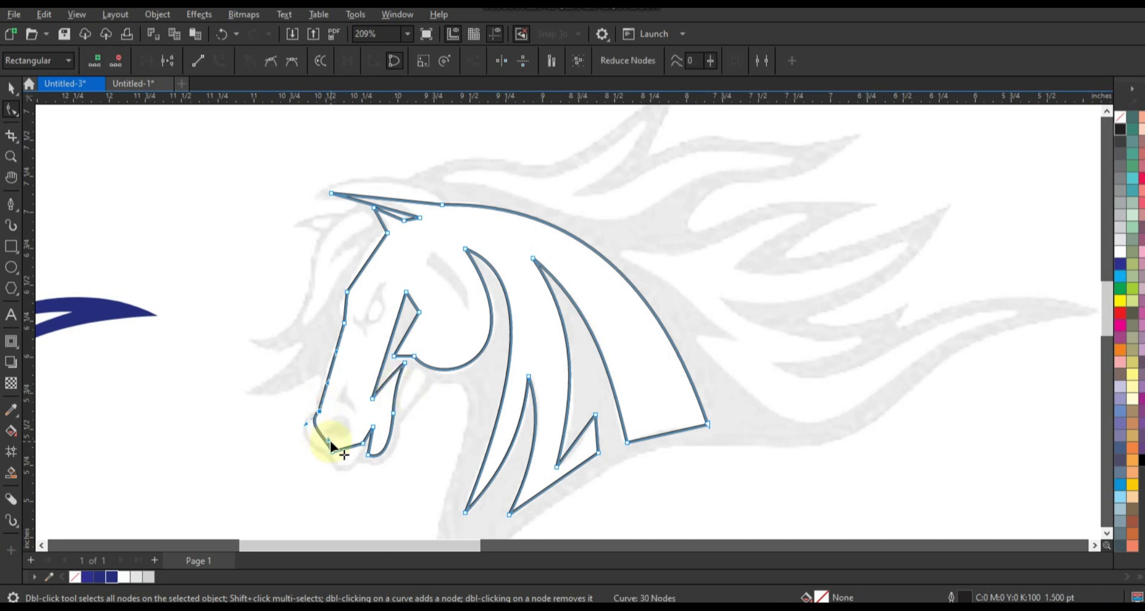
{"action": "mouse_move", "coordinate": [331, 443]}
{"action": "left_mouse_down"}
{"action": "mouse_move", "coordinate": [309, 442]}
{"action": "mouse_move", "coordinate": [346, 459]}
{"action": "mouse_move", "coordinate": [327, 459]}
{"action": "left_mouse_up"}
Bend the forehead profile and the ear edges of the face shape into smooth curves.
{"action": "left_click", "coordinate": [346, 312]}
{"action": "left_click_drag", "start_coordinate": [370, 264], "coordinate": [368, 261]}
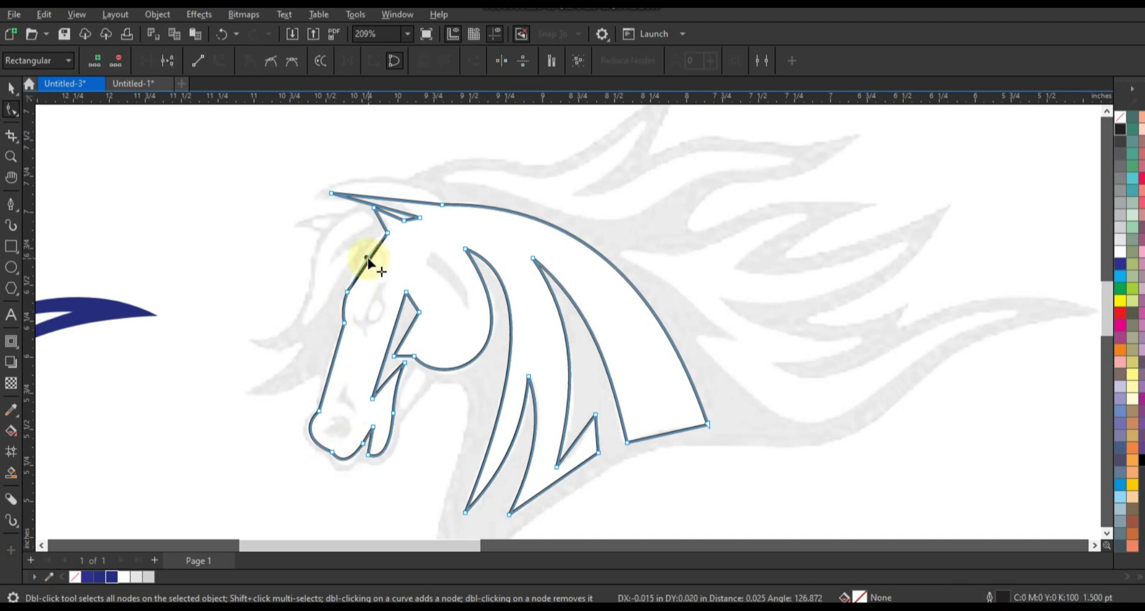
{"action": "mouse_move", "coordinate": [388, 199]}
{"action": "left_mouse_down"}
{"action": "mouse_move", "coordinate": [388, 185]}
{"action": "mouse_move", "coordinate": [384, 220]}
{"action": "left_mouse_up"}
{"action": "left_click", "coordinate": [380, 353]}
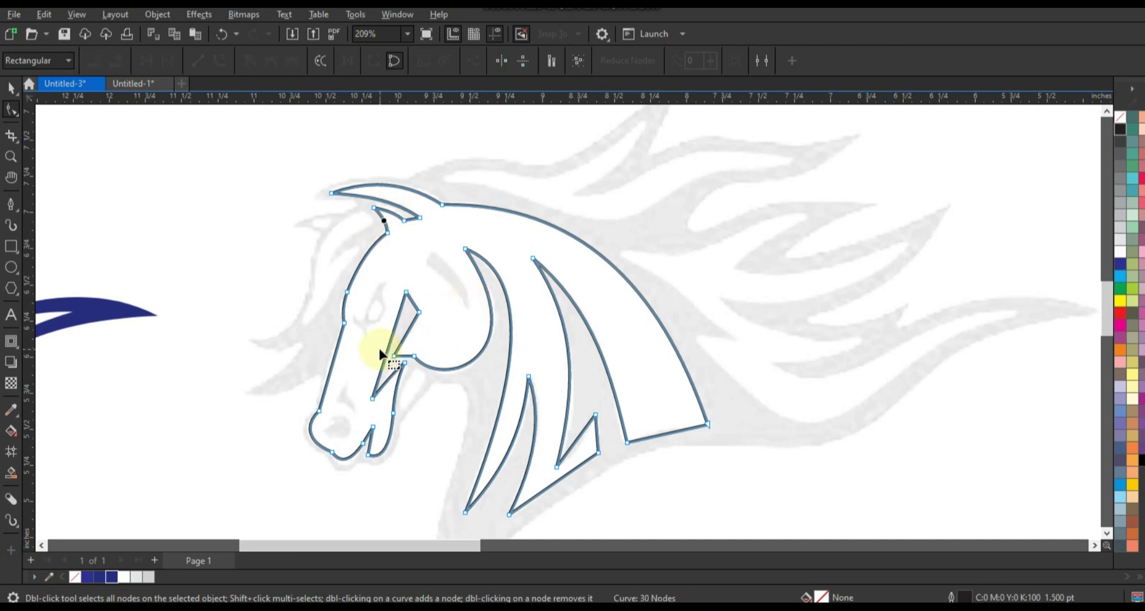
Draw a narrow three-node accent about 0.31 by 0.43 in on the upper cheek with Pen and bend its long edges to the sketch.
{"action": "left_click", "coordinate": [11, 204]}
{"action": "left_click", "coordinate": [431, 248]}
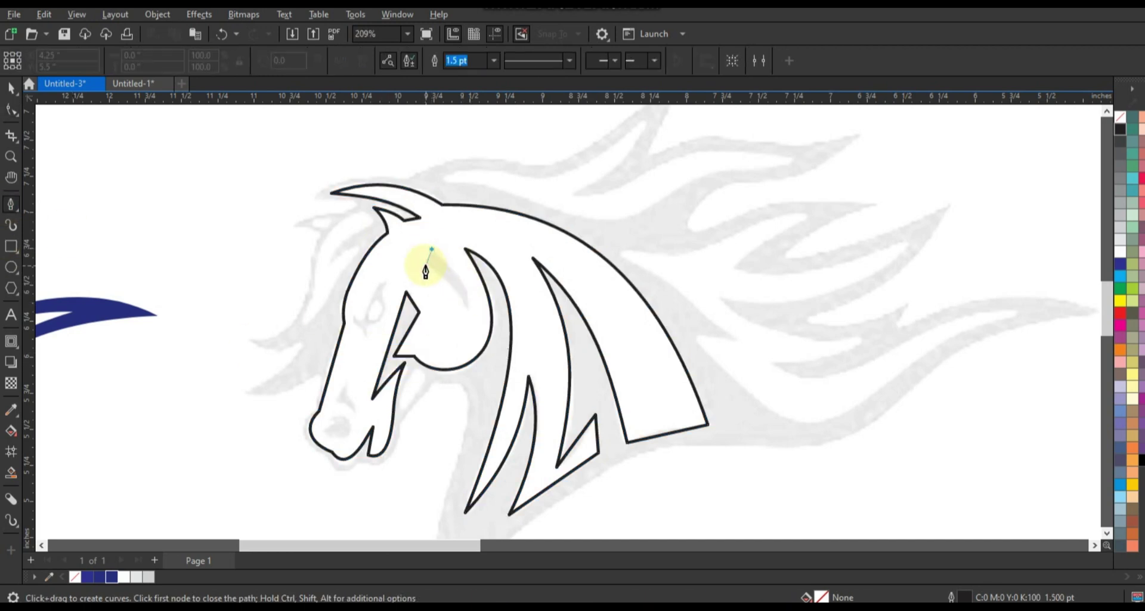
{"action": "left_click", "coordinate": [425, 264]}
{"action": "left_click", "coordinate": [470, 310]}
{"action": "left_click", "coordinate": [11, 109]}
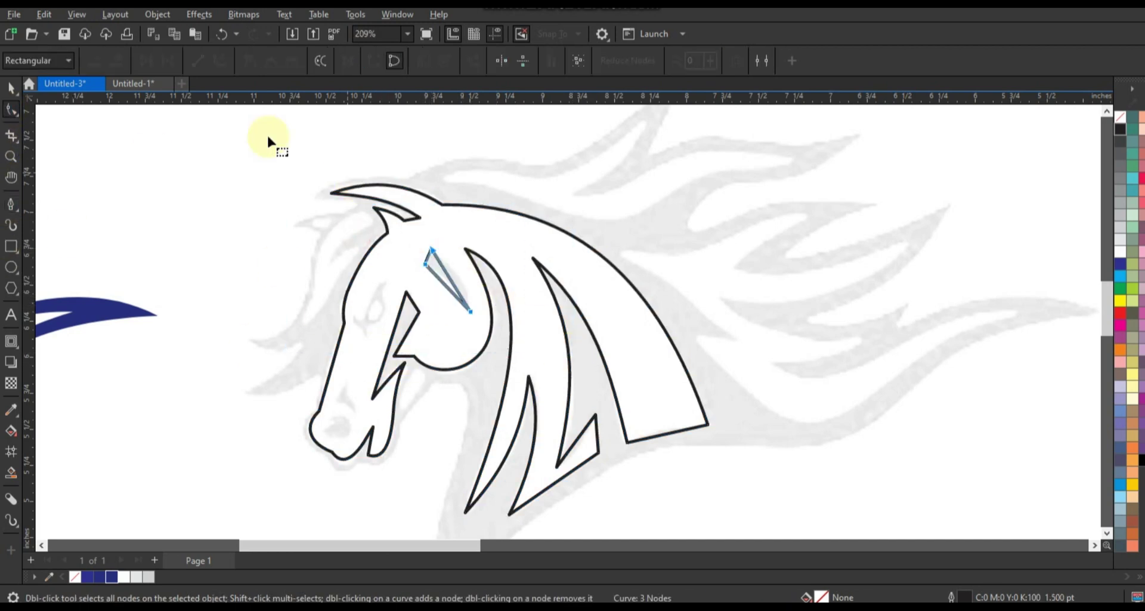
{"action": "left_click_drag", "start_coordinate": [447, 281], "coordinate": [439, 278]}
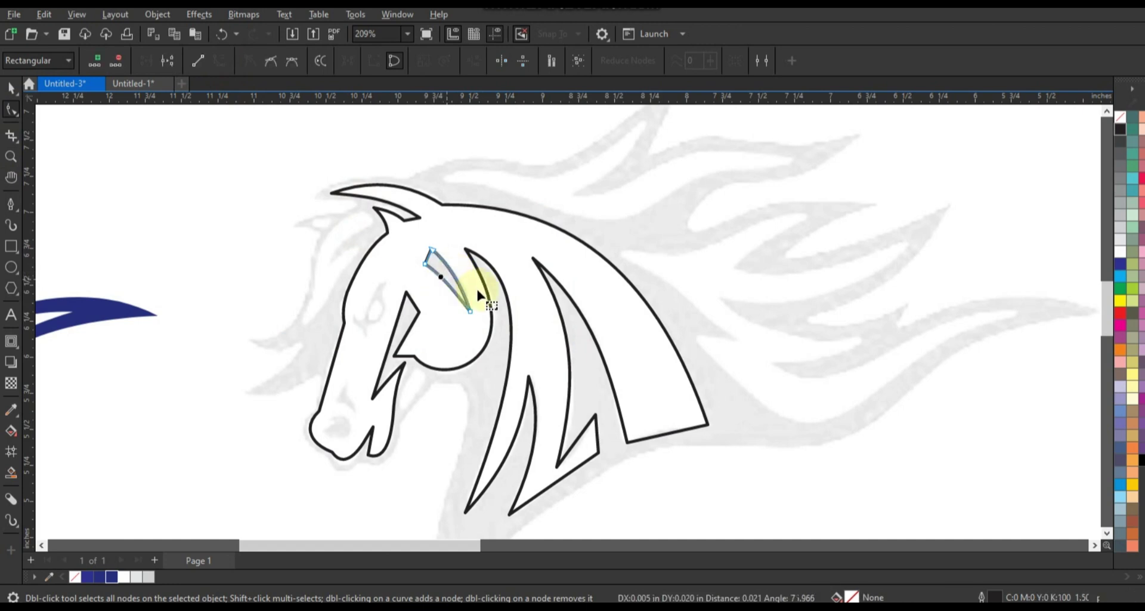
Trace a closed five-node outline of the horse's eye, about 0.26 by 0.39 in, with the Pen tool.
{"action": "left_click", "coordinate": [11, 156]}
{"action": "left_click", "coordinate": [10, 206]}
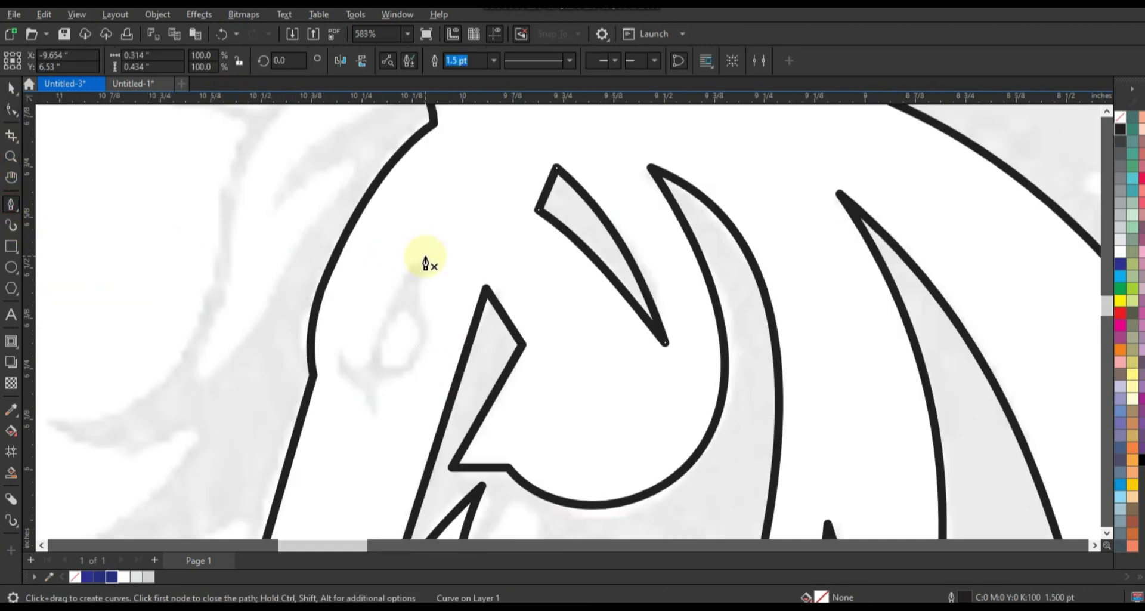
{"action": "left_click", "coordinate": [435, 258]}
{"action": "left_click", "coordinate": [362, 366]}
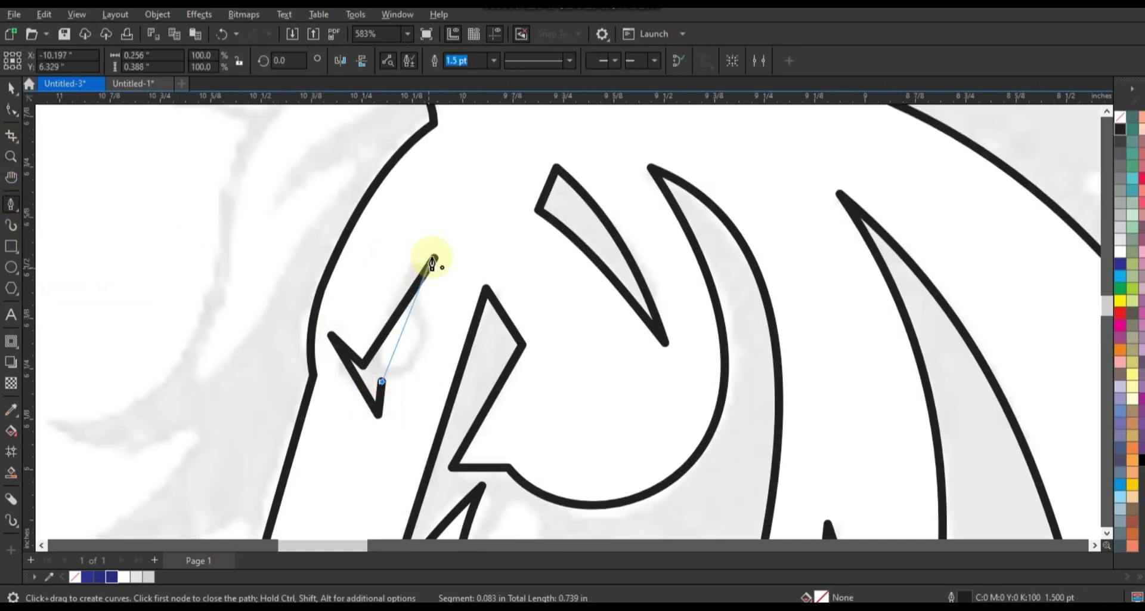
{"action": "left_click", "coordinate": [435, 258]}
Convert the eye outline's segments to curves and bend them into the sketch's rounded, pointed eye shape.
{"action": "left_click", "coordinate": [10, 110]}
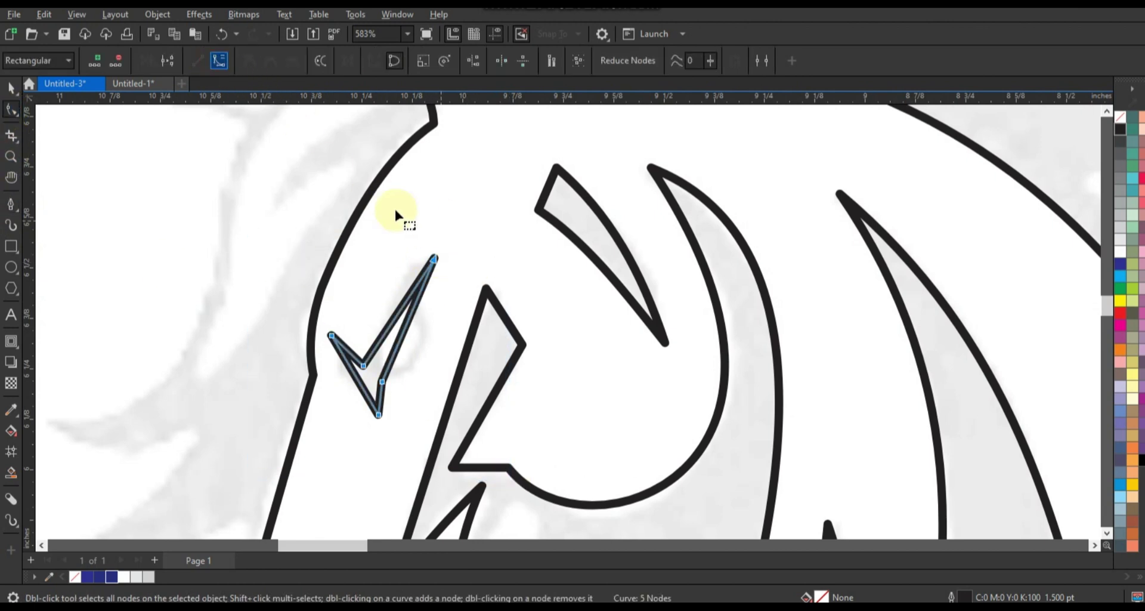
{"action": "left_click", "coordinate": [220, 60]}
{"action": "left_click_drag", "start_coordinate": [422, 315], "coordinate": [407, 297]}
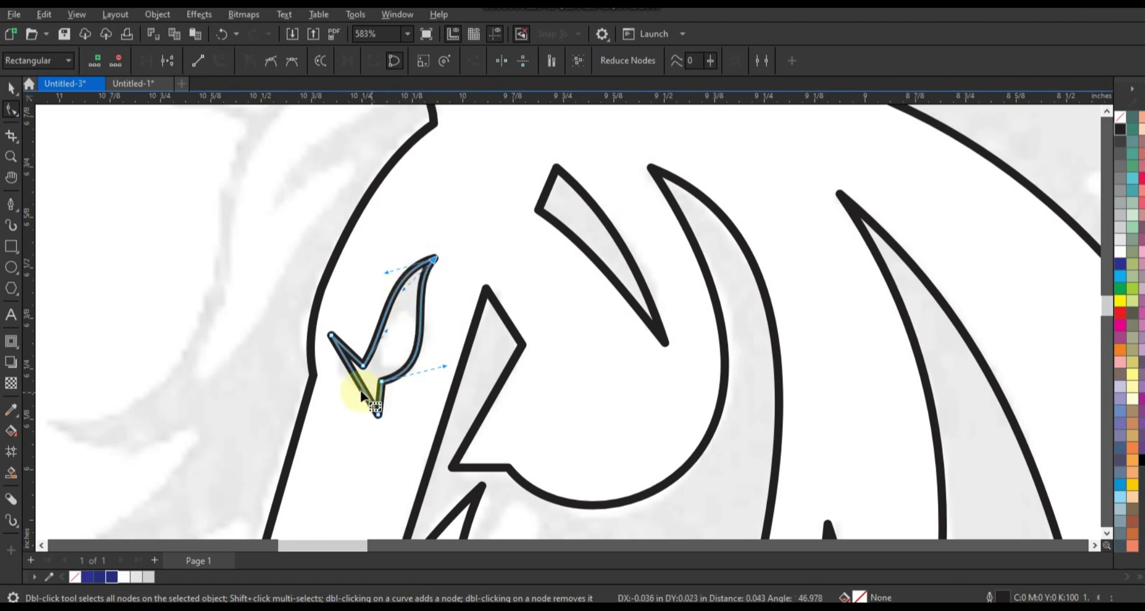
{"action": "left_click_drag", "start_coordinate": [364, 395], "coordinate": [357, 397]}
{"action": "left_click_drag", "start_coordinate": [354, 358], "coordinate": [642, 434]}
Trace the four-node accent above the nostril, about 0.16 by 0.22 in, and bend its edges to match the sketch.
{"action": "scroll", "coordinate": [416, 368], "scroll_direction": "down", "scroll_amount": 3}
{"action": "left_click", "coordinate": [11, 156]}
{"action": "right_click", "coordinate": [455, 299]}
{"action": "left_click_drag", "start_coordinate": [830, 477], "coordinate": [830, 477]}
{"action": "left_click", "coordinate": [11, 204]}
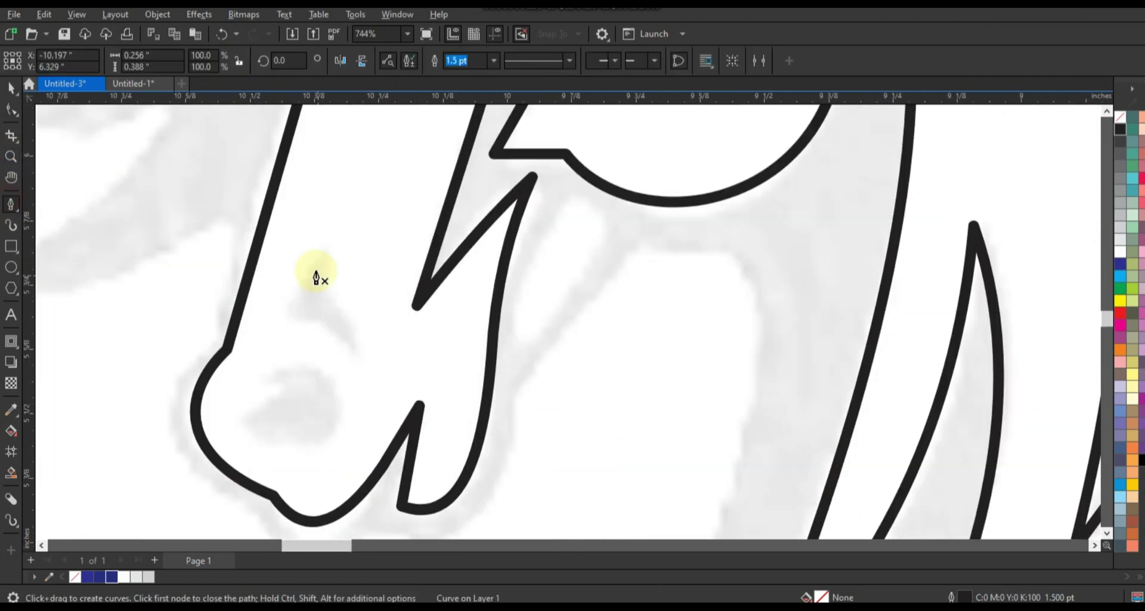
{"action": "left_click", "coordinate": [326, 246]}
{"action": "left_click", "coordinate": [284, 318]}
{"action": "left_click", "coordinate": [314, 319]}
{"action": "left_click", "coordinate": [367, 360]}
{"action": "left_click", "coordinate": [325, 244]}
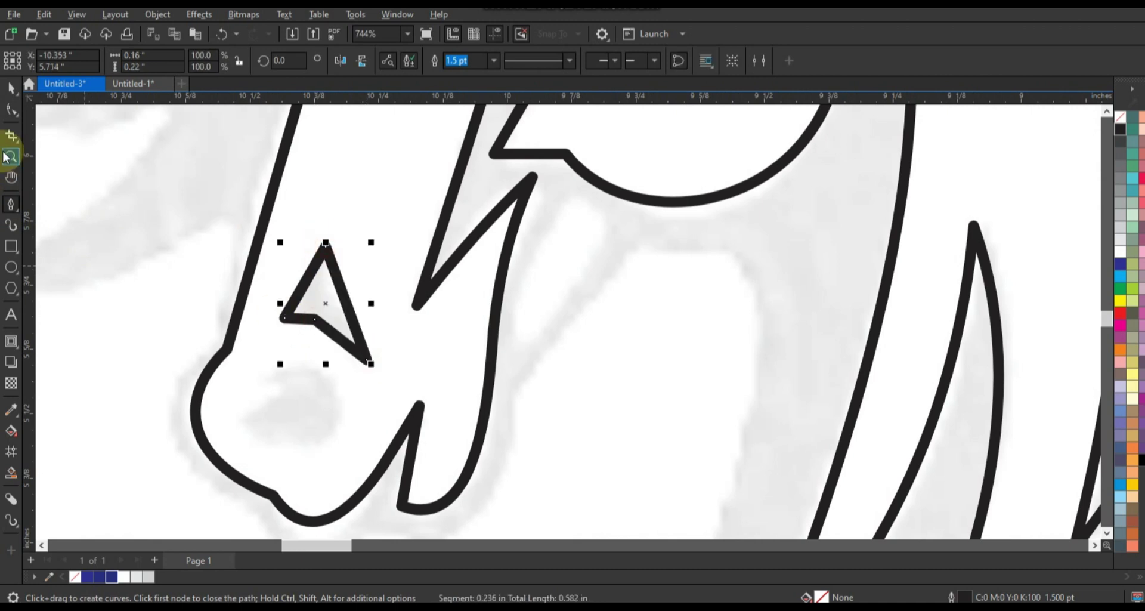
{"action": "key", "text": "F10"}
{"action": "left_click_drag", "start_coordinate": [128, 152], "coordinate": [428, 381]}
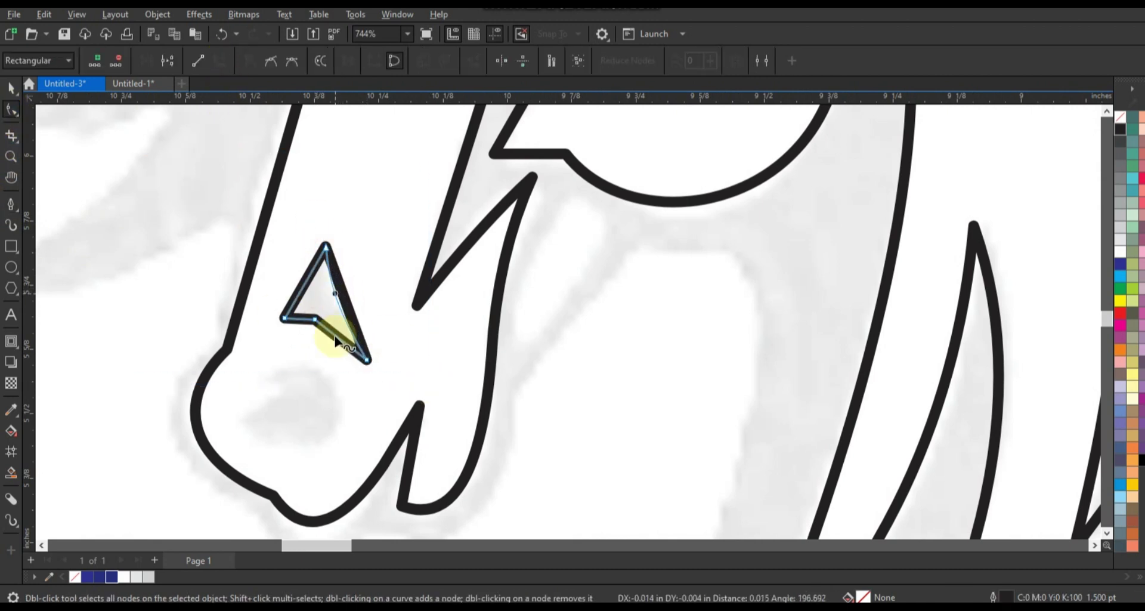
{"action": "left_click_drag", "start_coordinate": [335, 341], "coordinate": [307, 324]}
Draw the nostril as a closed angular Pen shape about 0.14 by 0.15 in and convert its segments to curves.
{"action": "left_click", "coordinate": [10, 204]}
{"action": "left_click", "coordinate": [258, 376]}
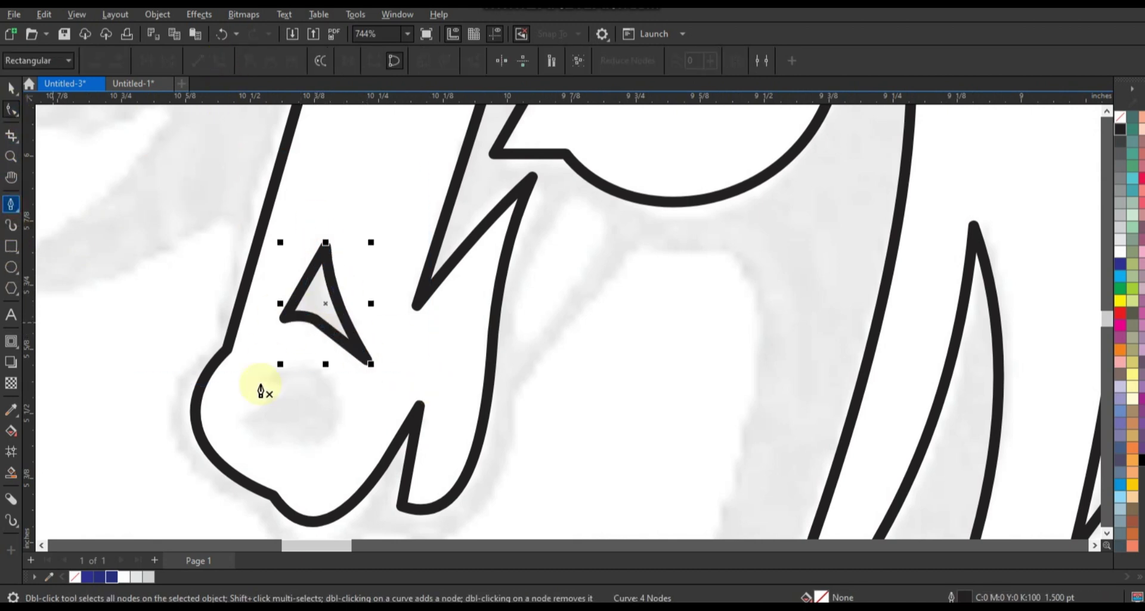
{"action": "left_click", "coordinate": [314, 449]}
{"action": "left_click", "coordinate": [241, 426]}
{"action": "left_click", "coordinate": [256, 374]}
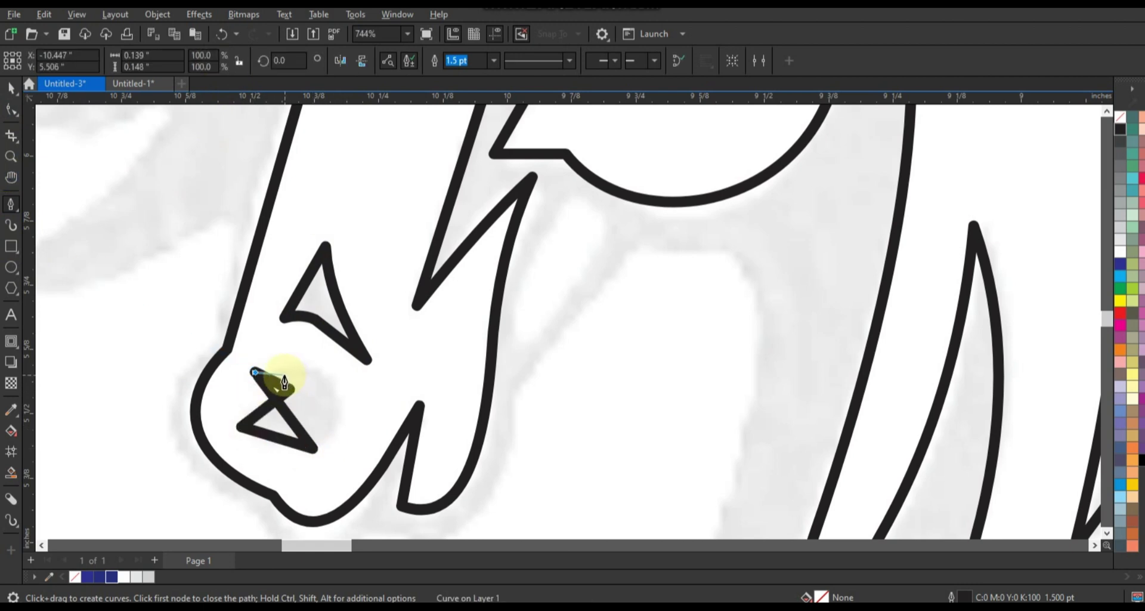
{"action": "key", "text": "F10"}
{"action": "left_click_drag", "start_coordinate": [224, 361], "coordinate": [266, 391]}
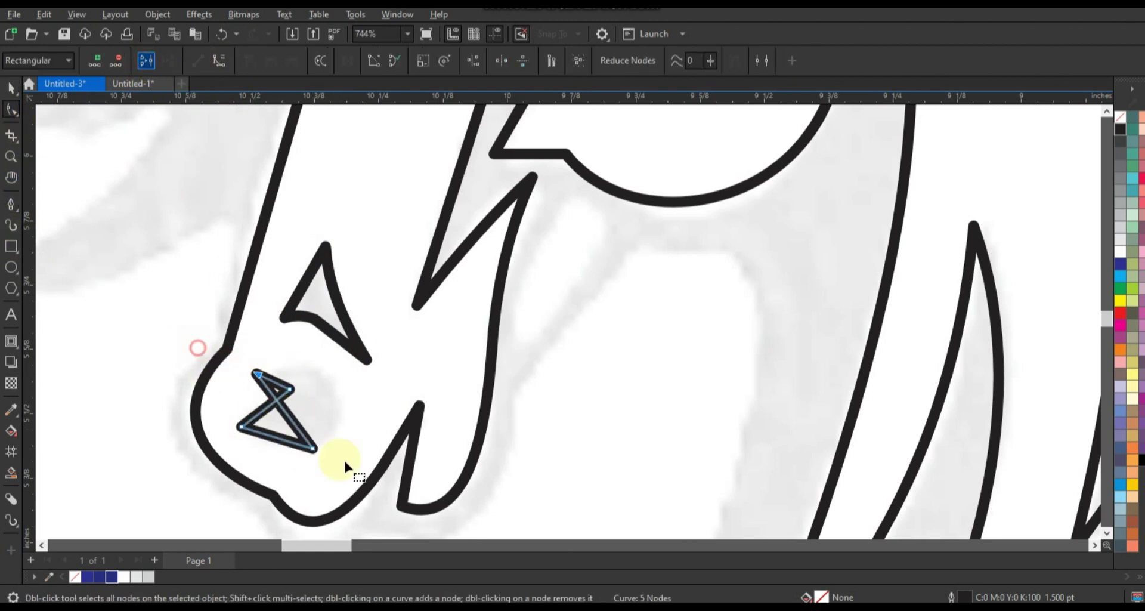
{"action": "left_click", "coordinate": [218, 61]}
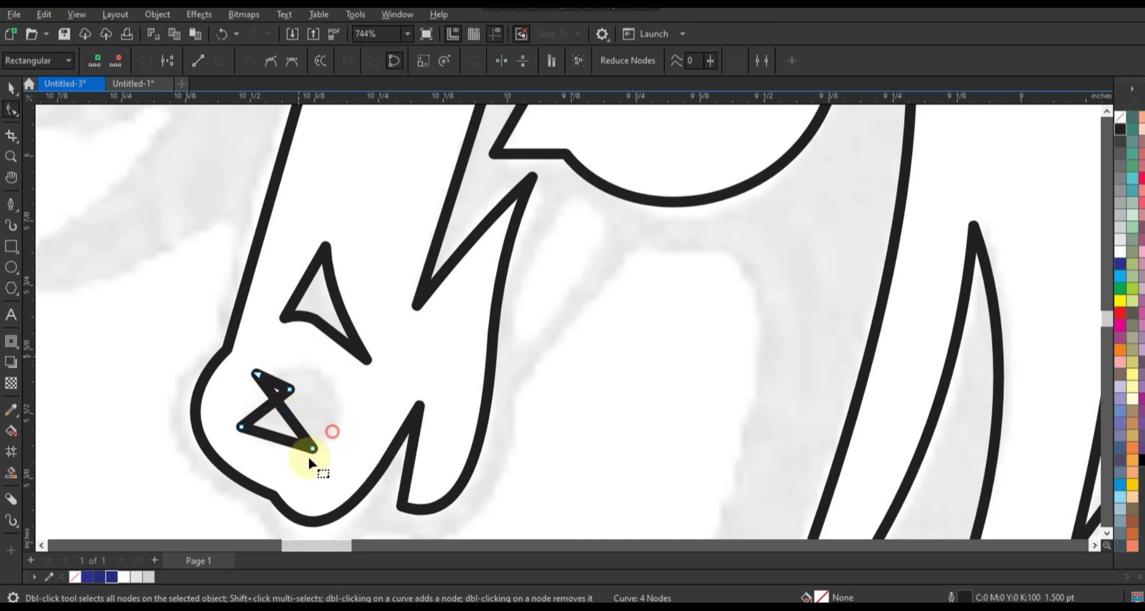
Bend the nostril's segments with their curve handles into a rounded shape with a small notch facing the nose tip.
{"action": "left_click_drag", "start_coordinate": [346, 406], "coordinate": [356, 409]}
{"action": "left_click", "coordinate": [277, 401]}
{"action": "left_click_drag", "start_coordinate": [319, 355], "coordinate": [322, 356]}
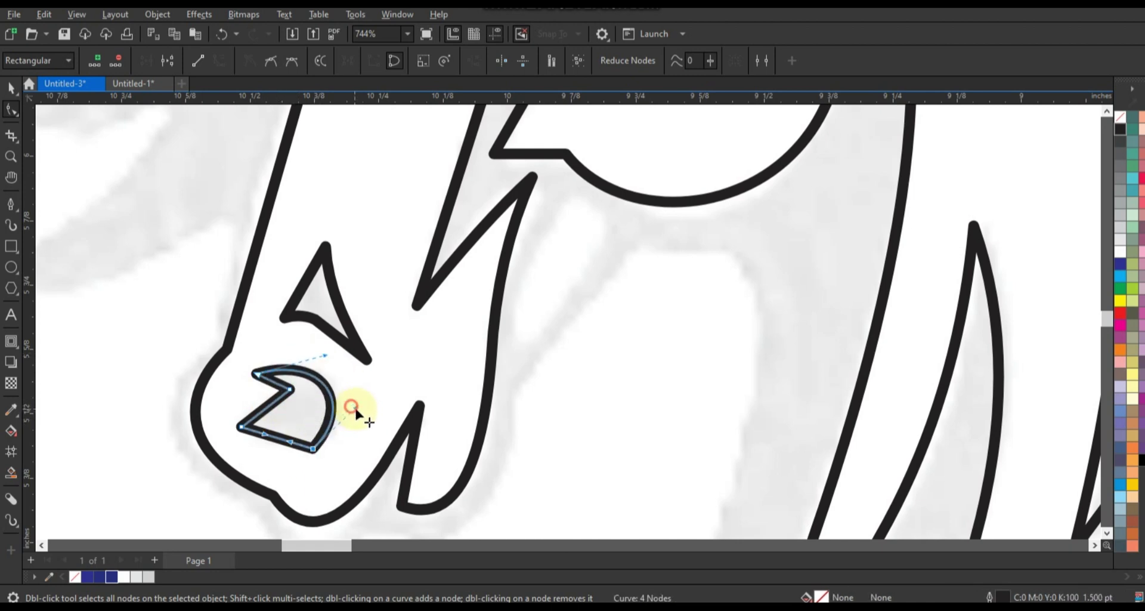
{"action": "left_click_drag", "start_coordinate": [354, 405], "coordinate": [358, 407]}
{"action": "left_click_drag", "start_coordinate": [323, 354], "coordinate": [328, 357]}
{"action": "left_click_drag", "start_coordinate": [286, 439], "coordinate": [275, 414]}
{"action": "left_click", "coordinate": [286, 464]}
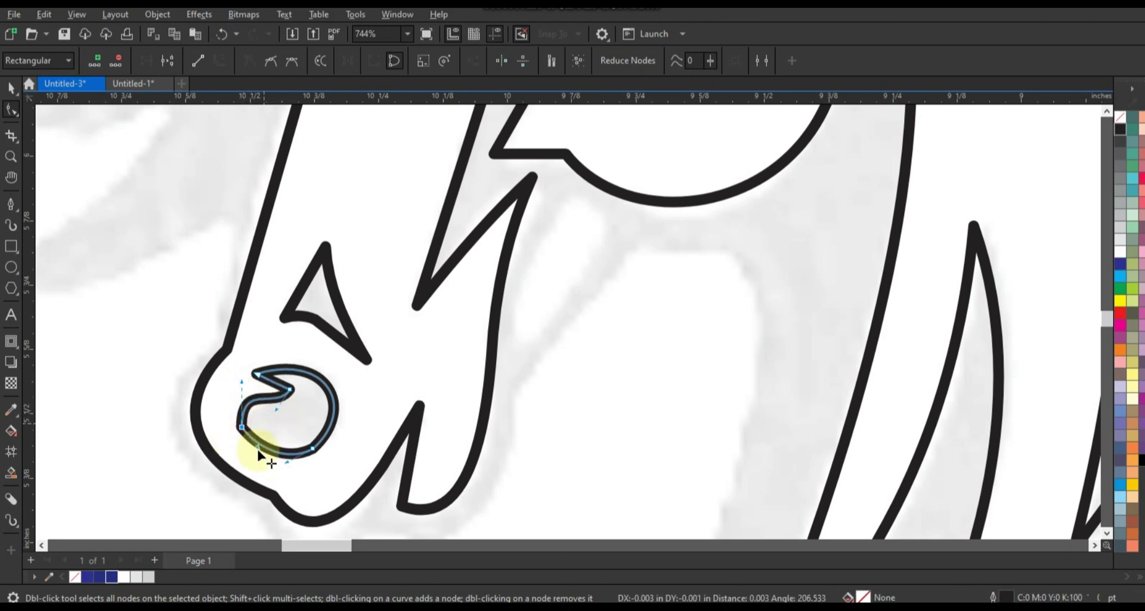
Combine the nostril and the accent above it with the face outline so they become cut-outs.
{"action": "left_click", "coordinate": [11, 88]}
{"action": "left_click", "coordinate": [325, 250], "text": "shift"}
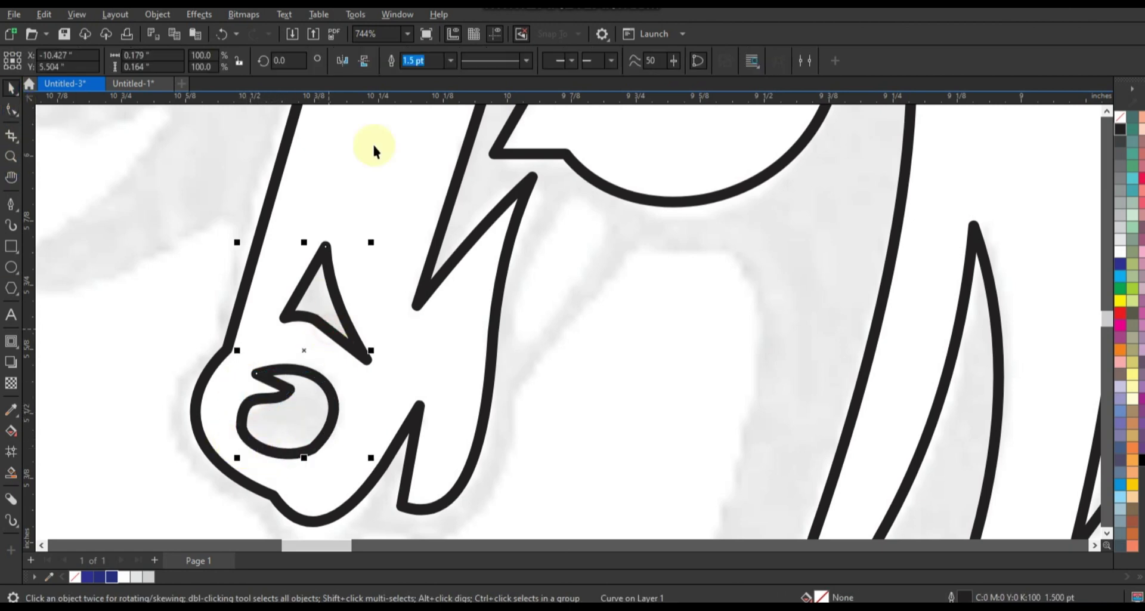
{"action": "left_click", "coordinate": [425, 61]}
{"action": "left_click", "coordinate": [445, 223], "text": "shift"}
{"action": "left_click", "coordinate": [446, 237], "text": "shift"}
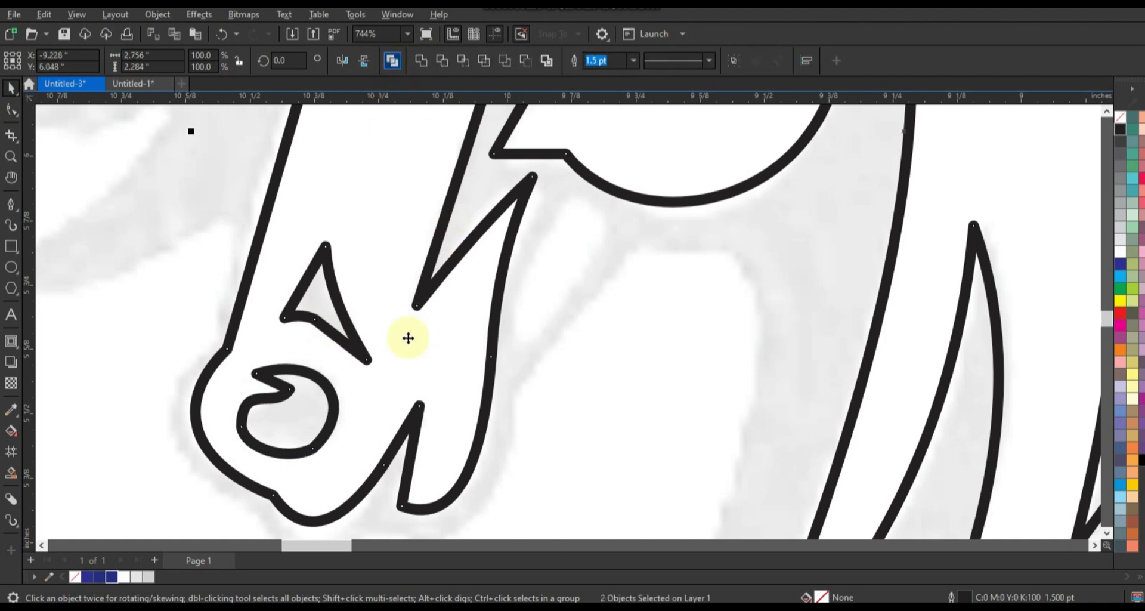
Draw a small closed triangle about 0.17 by 0.29 in with Pen in the gap between chin and cheek.
{"action": "scroll", "coordinate": [408, 338], "scroll_direction": "down", "scroll_amount": 6}
{"action": "left_click", "coordinate": [11, 156]}
{"action": "left_click", "coordinate": [544, 365]}
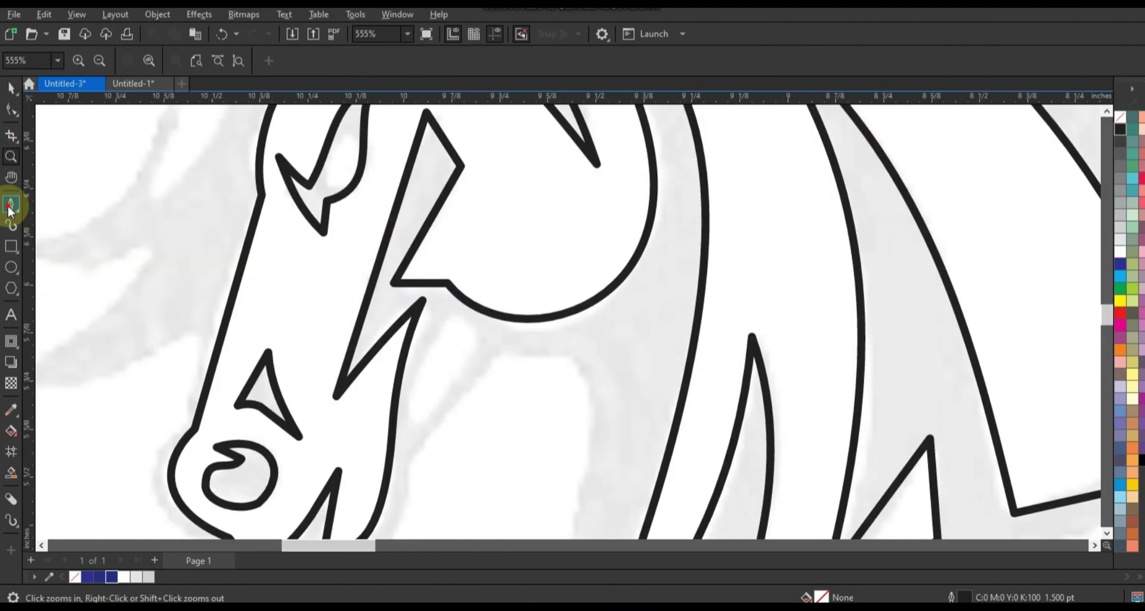
{"action": "left_click", "coordinate": [10, 206]}
{"action": "left_click", "coordinate": [445, 313]}
{"action": "left_click", "coordinate": [477, 341]}
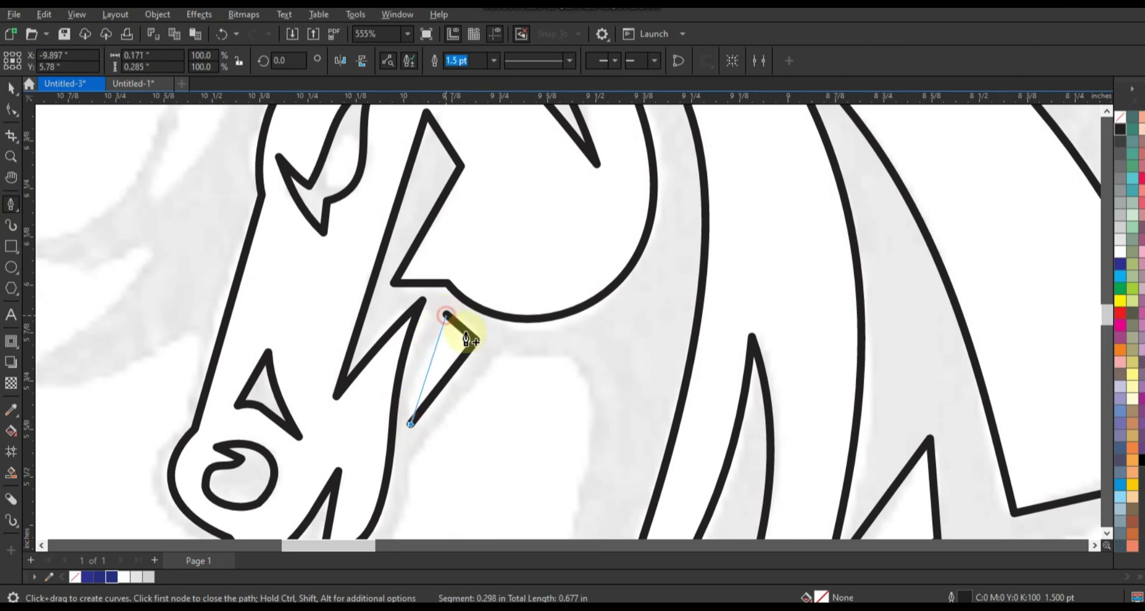
Move the four traced face and neck shapes onto the navy silhouette as white fills without an outline.
{"action": "key", "text": "space"}
{"action": "scroll", "coordinate": [316, 292], "scroll_direction": "down", "scroll_amount": 5}
{"action": "left_click_drag", "start_coordinate": [197, 148], "coordinate": [569, 423]}
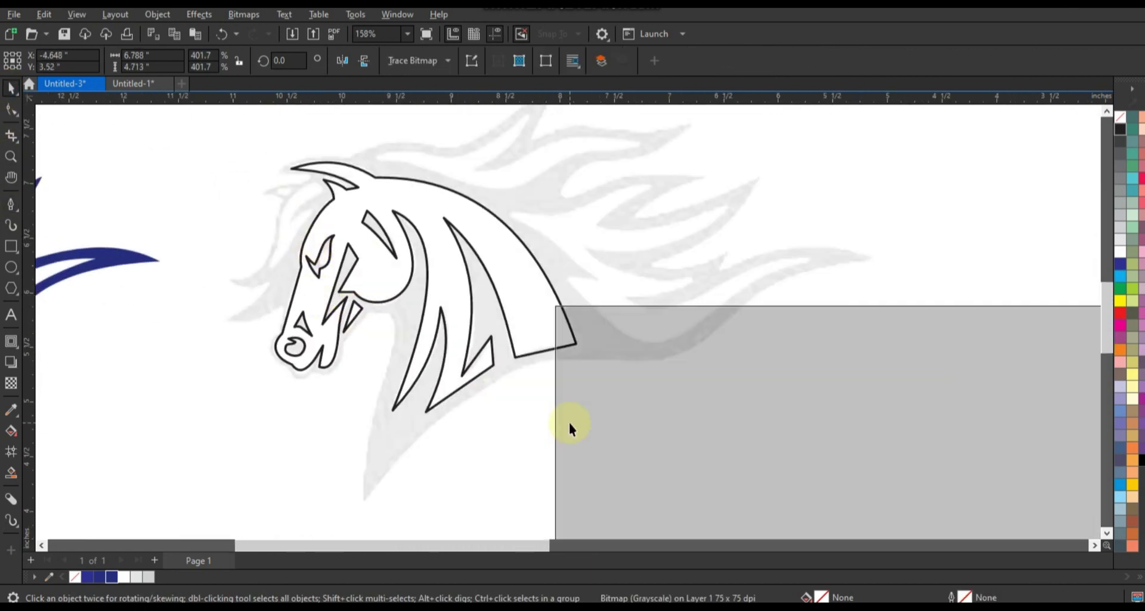
{"action": "scroll", "coordinate": [568, 422], "scroll_direction": "down", "scroll_amount": 3}
{"action": "left_click_drag", "start_coordinate": [695, 472], "coordinate": [460, 253]}
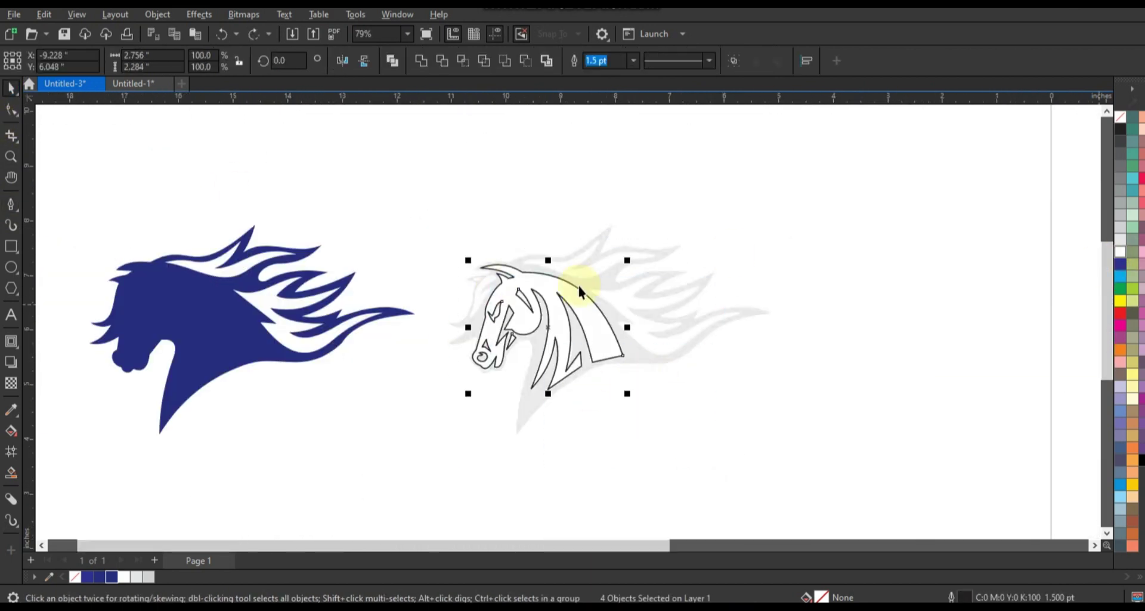
{"action": "left_click_drag", "start_coordinate": [579, 292], "coordinate": [221, 300]}
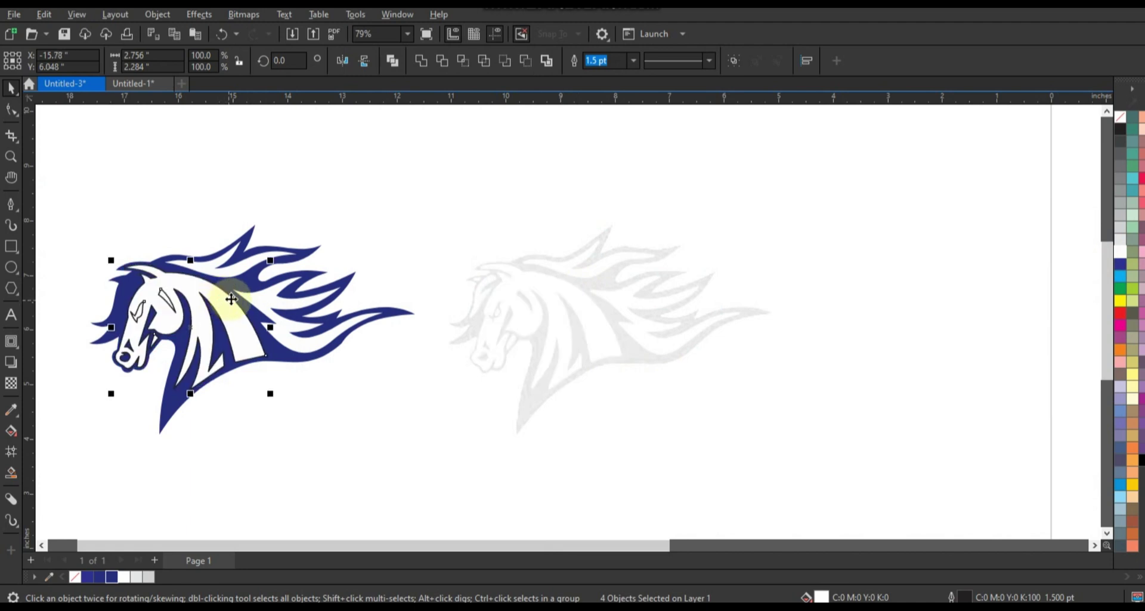
{"action": "left_click", "coordinate": [1119, 113]}
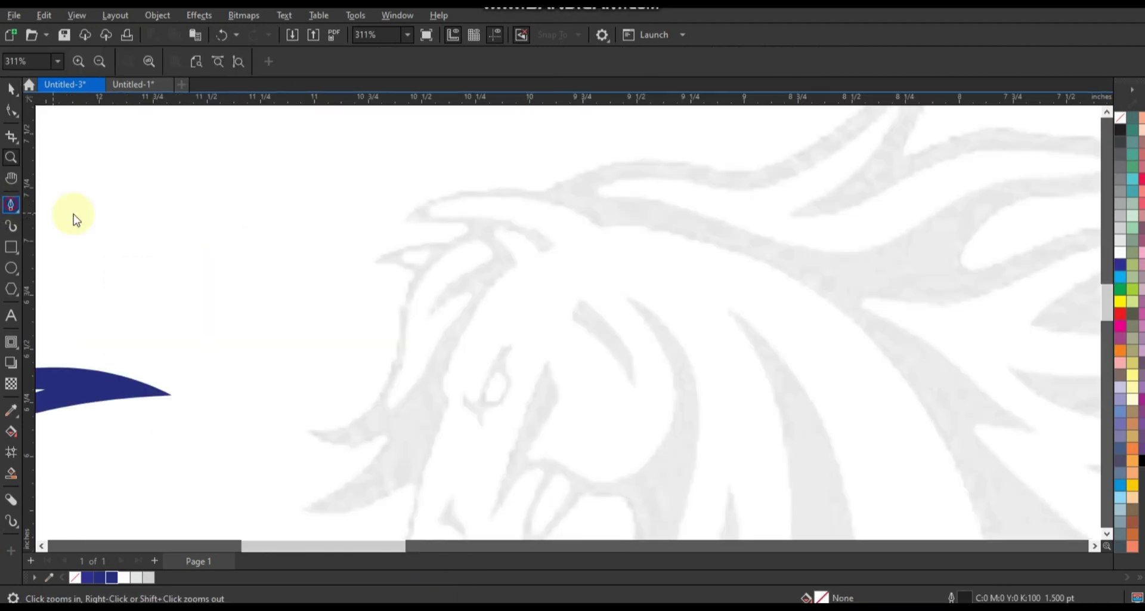
Draw the forelock strand in front of the forehead as a closed five-node Pen shape about 0.49 by 0.8 in.
{"action": "left_click", "coordinate": [480, 236]}
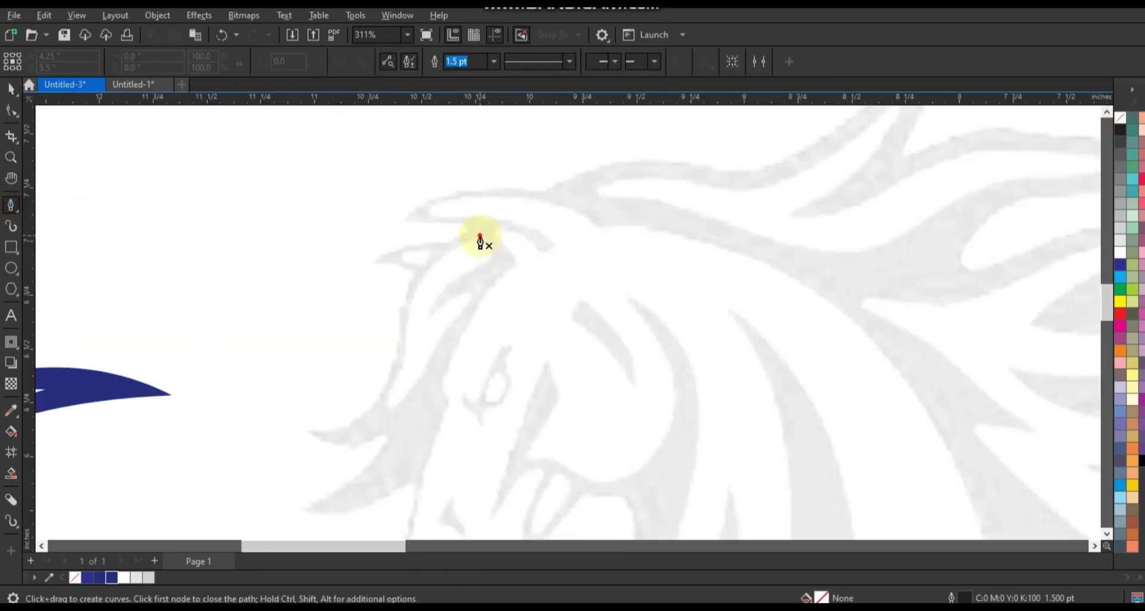
{"action": "left_click", "coordinate": [426, 315]}
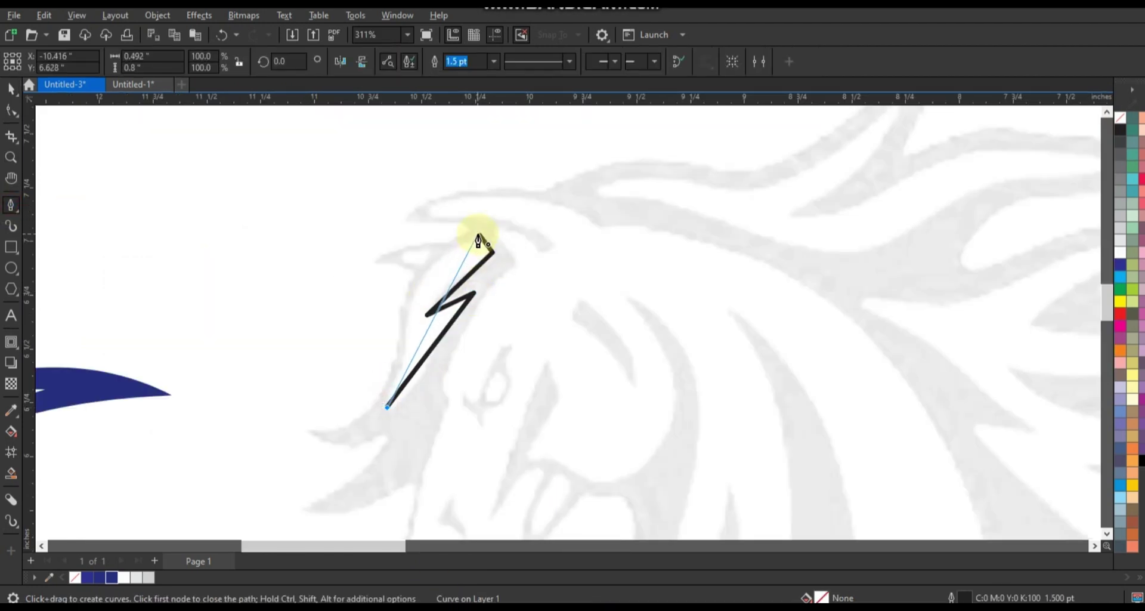
{"action": "left_click", "coordinate": [478, 236]}
{"action": "left_click", "coordinate": [12, 110]}
Convert the forelock strand's segments to curves and bend them along the sketch's flowing edges.
{"action": "left_click", "coordinate": [322, 253]}
{"action": "key", "text": "ctrl+a"}
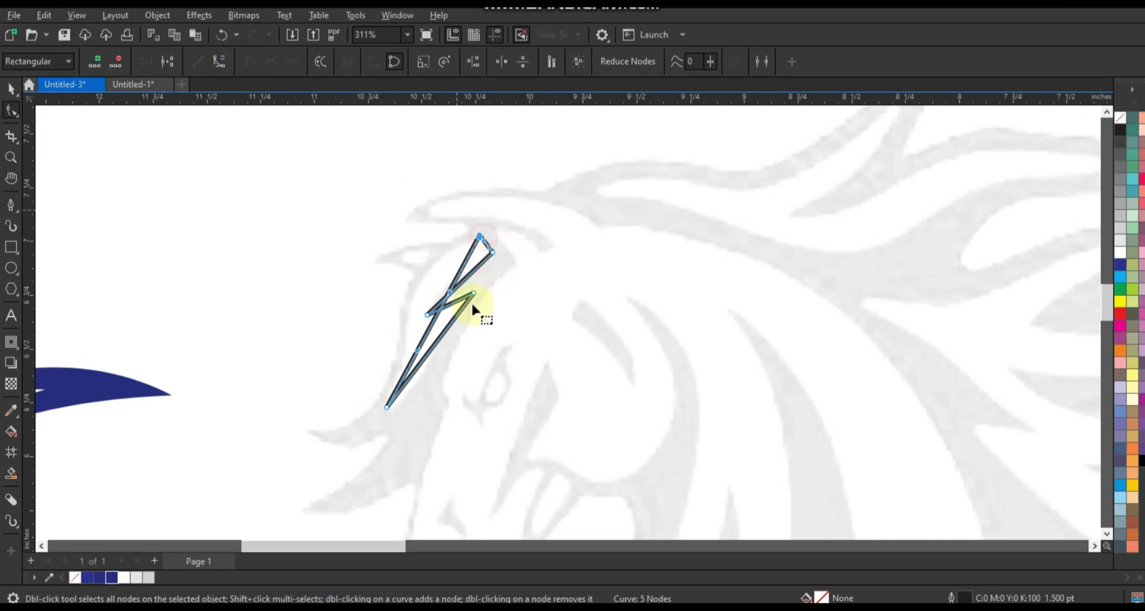
{"action": "left_click_drag", "start_coordinate": [445, 291], "coordinate": [391, 266]}
{"action": "left_click_drag", "start_coordinate": [414, 347], "coordinate": [409, 346]}
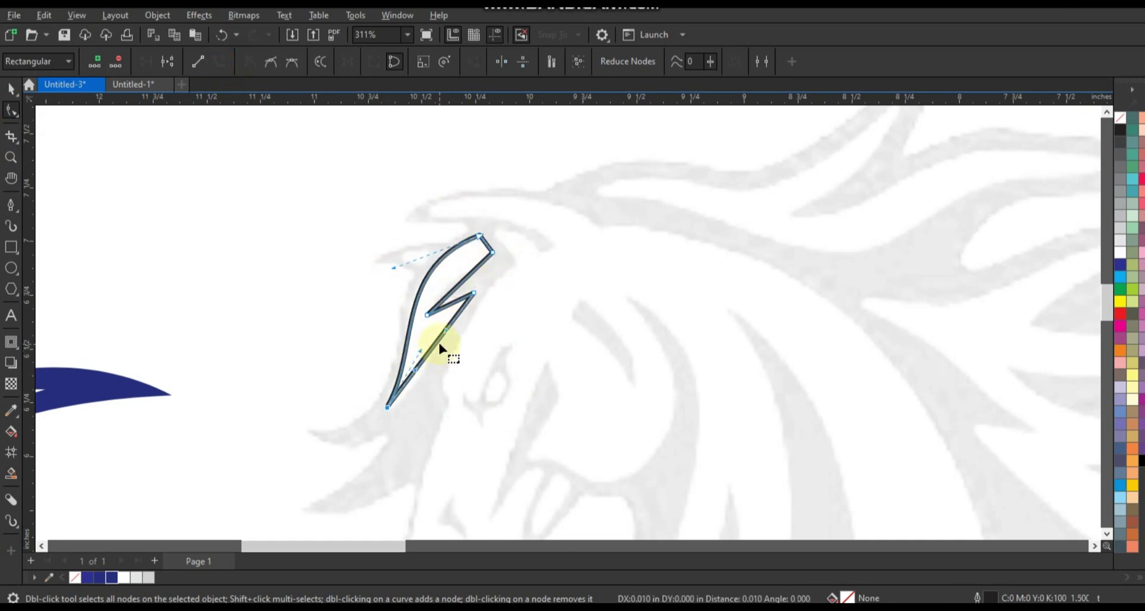
{"action": "left_click_drag", "start_coordinate": [460, 283], "coordinate": [437, 320]}
{"action": "left_click_drag", "start_coordinate": [420, 370], "coordinate": [426, 365]}
Draw a small closed triangle about 0.17 by 0.05 in with Pen in the forelock tip beside the curved strand.
{"action": "left_click", "coordinate": [9, 158]}
{"action": "left_click_drag", "start_coordinate": [299, 156], "coordinate": [612, 325]}
{"action": "left_click", "coordinate": [11, 204]}
{"action": "left_click", "coordinate": [381, 345]}
{"action": "left_click", "coordinate": [359, 375]}
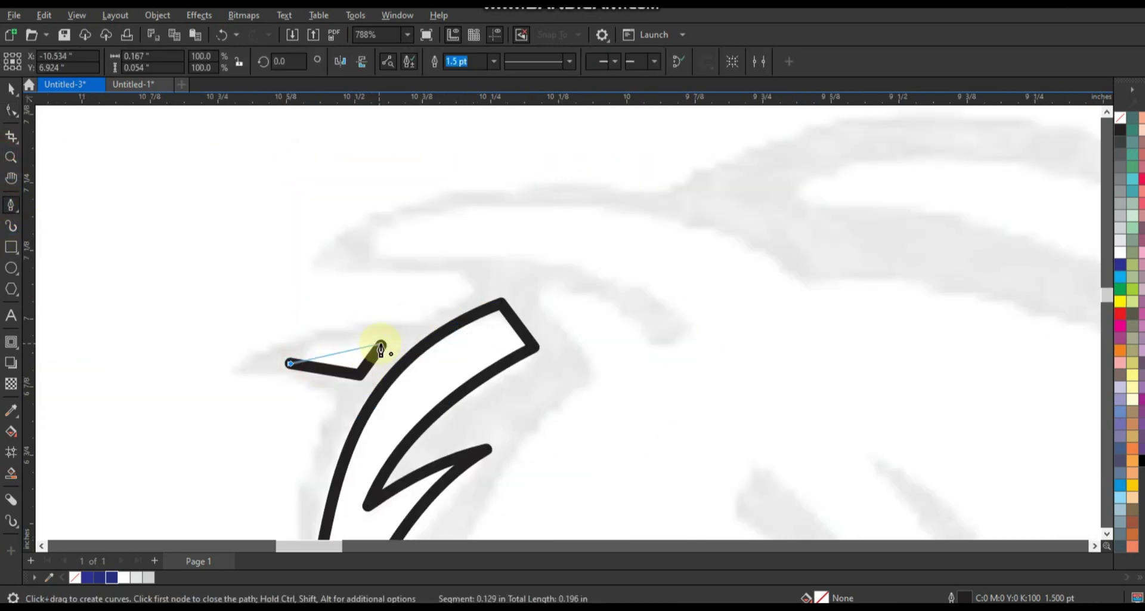
{"action": "left_click", "coordinate": [382, 344]}
Fill both forelock shapes white and place copies without an outline on the navy silhouette's forelock.
{"action": "key", "text": "space"}
{"action": "left_click", "coordinate": [458, 335], "text": "shift"}
{"action": "left_click", "coordinate": [1120, 252]}
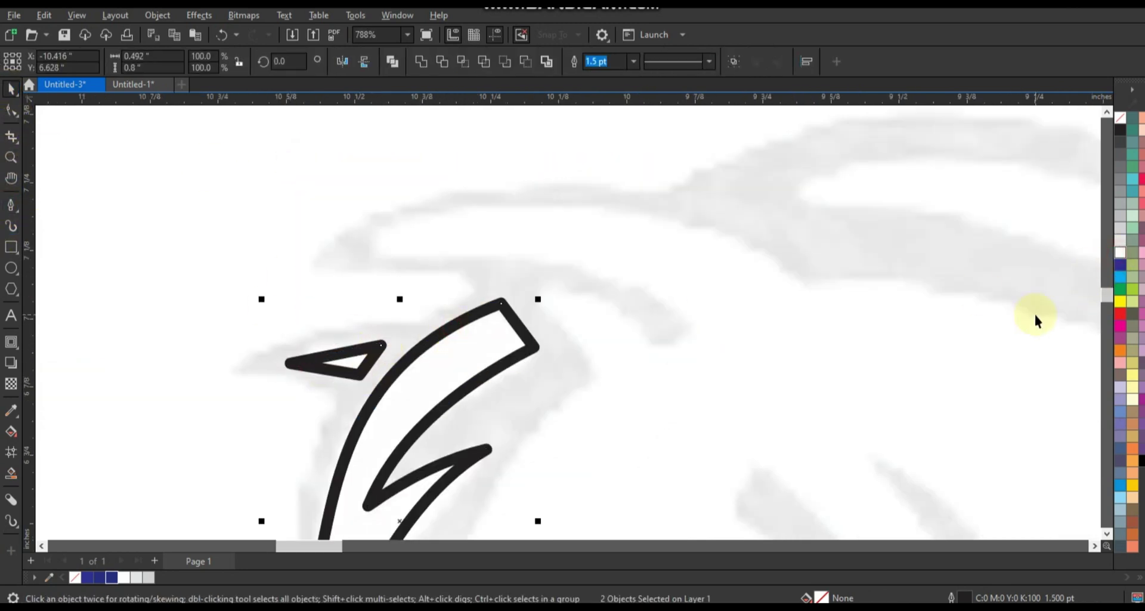
{"action": "scroll", "coordinate": [920, 324], "scroll_direction": "down", "scroll_amount": 3}
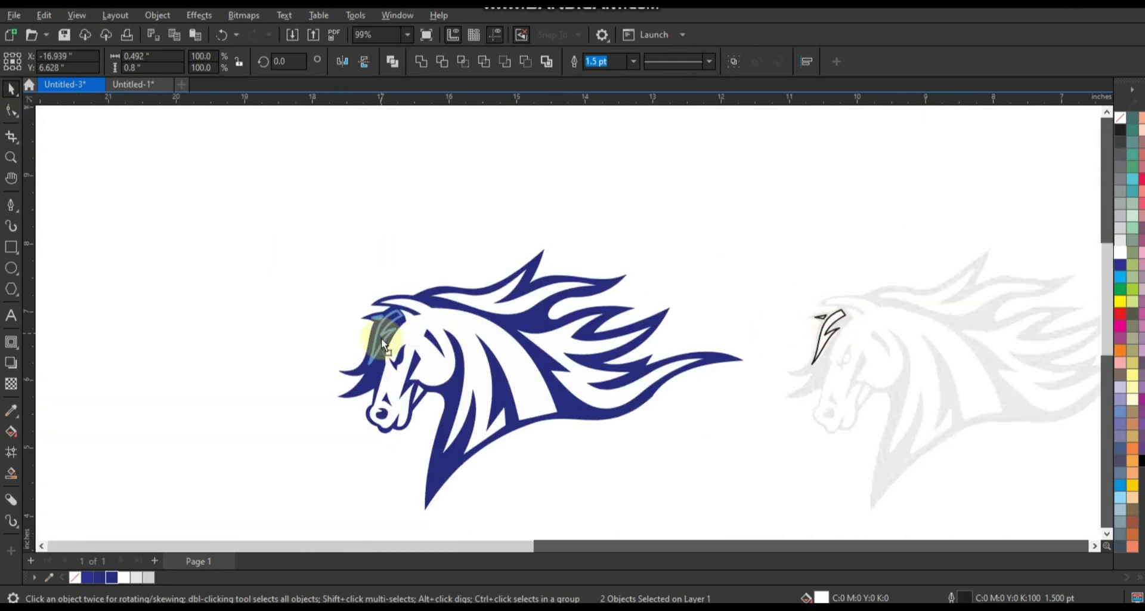
{"action": "right_click", "coordinate": [1120, 118]}
{"action": "left_click", "coordinate": [1105, 129]}
Select all the white shapes on the navy silhouette and combine them into one curve.
{"action": "left_click", "coordinate": [172, 283]}
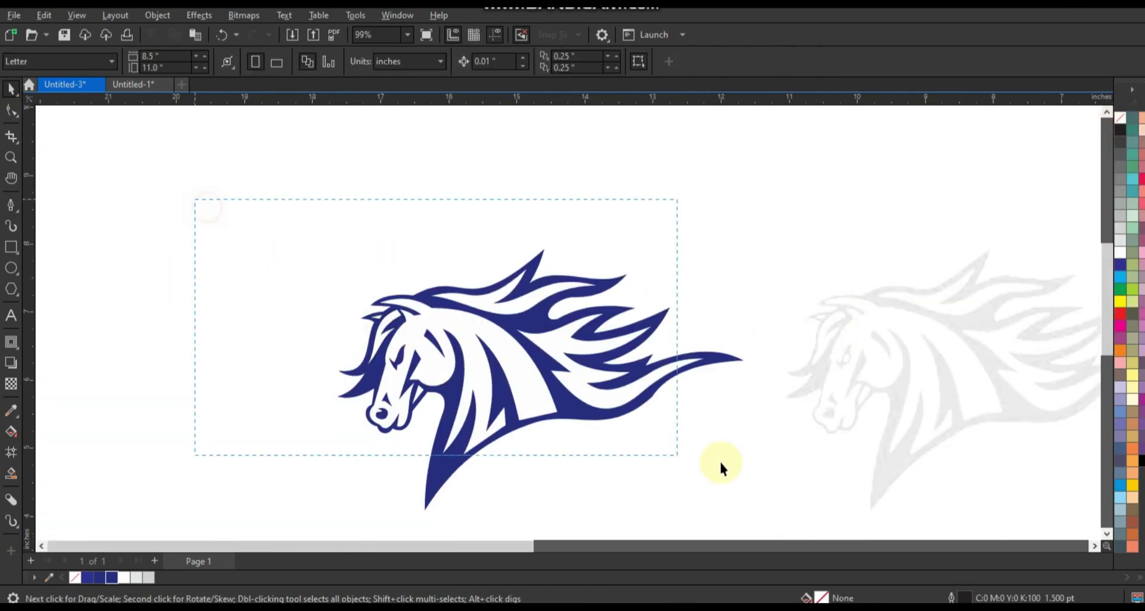
{"action": "left_click_drag", "start_coordinate": [776, 474], "coordinate": [777, 475]}
{"action": "key", "text": "ctrl+l"}
{"action": "scroll", "coordinate": [575, 268], "scroll_direction": "up", "scroll_amount": 3}
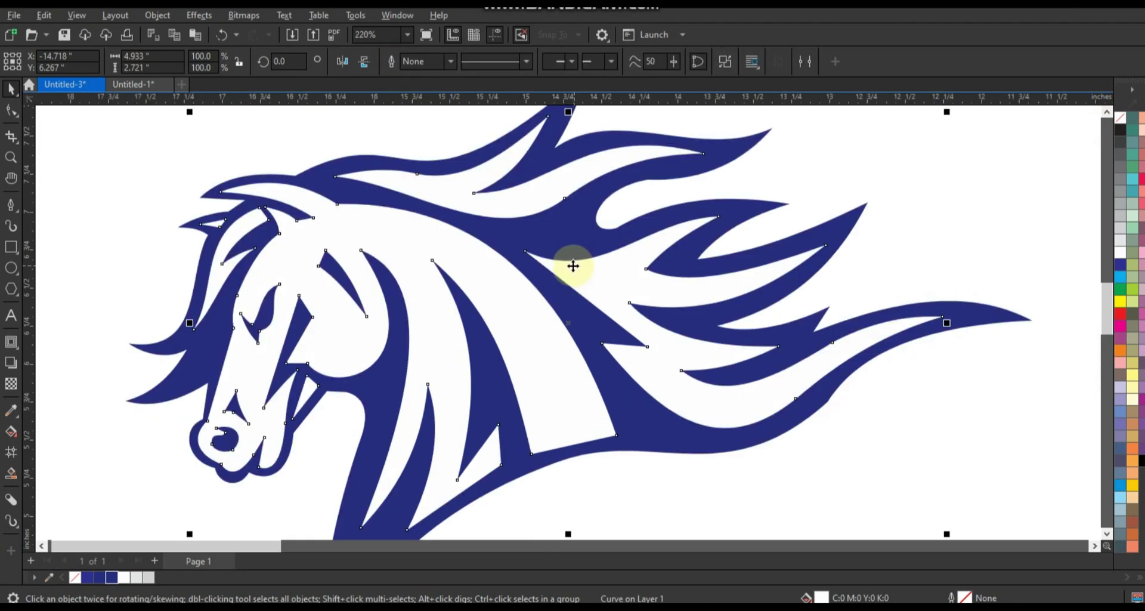
Apply a two-step inside contour with a 0.024 in offset to the combined white shape, then break it apart and ungroup it.
{"action": "left_click", "coordinate": [11, 343]}
{"action": "left_click_drag", "start_coordinate": [636, 461], "coordinate": [645, 509]}
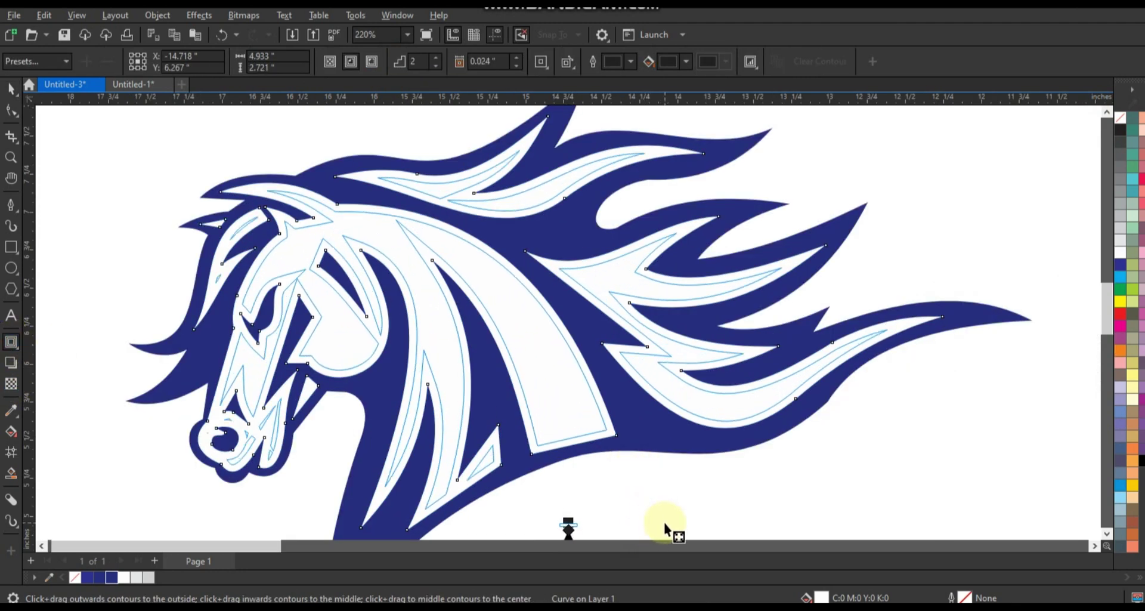
{"action": "left_click", "coordinate": [10, 88]}
{"action": "left_click", "coordinate": [158, 15]}
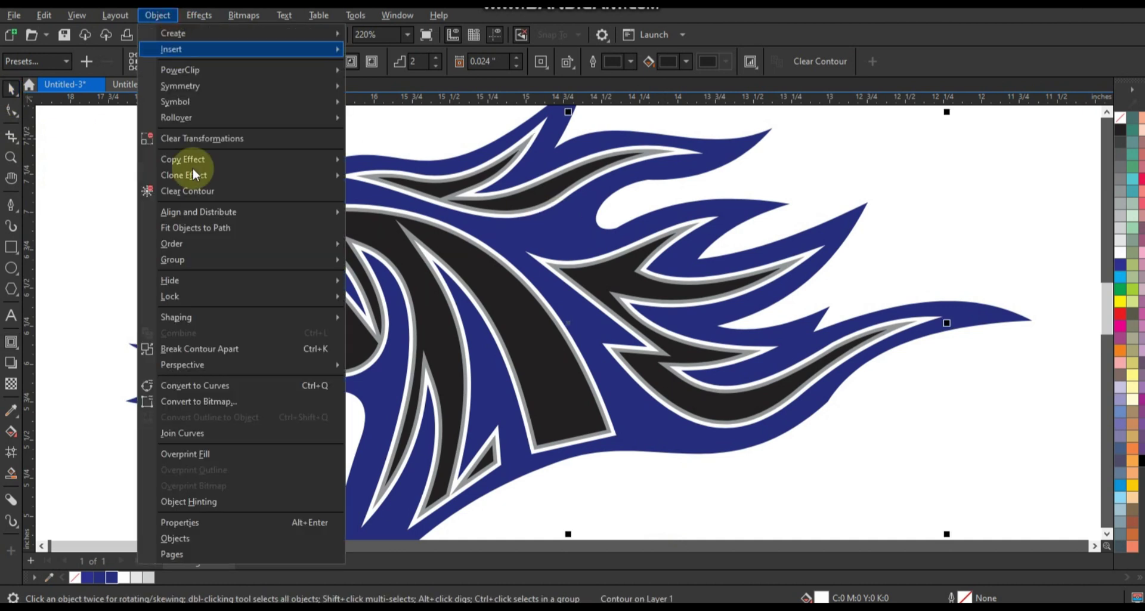
{"action": "left_click", "coordinate": [199, 349]}
{"action": "left_click", "coordinate": [551, 63]}
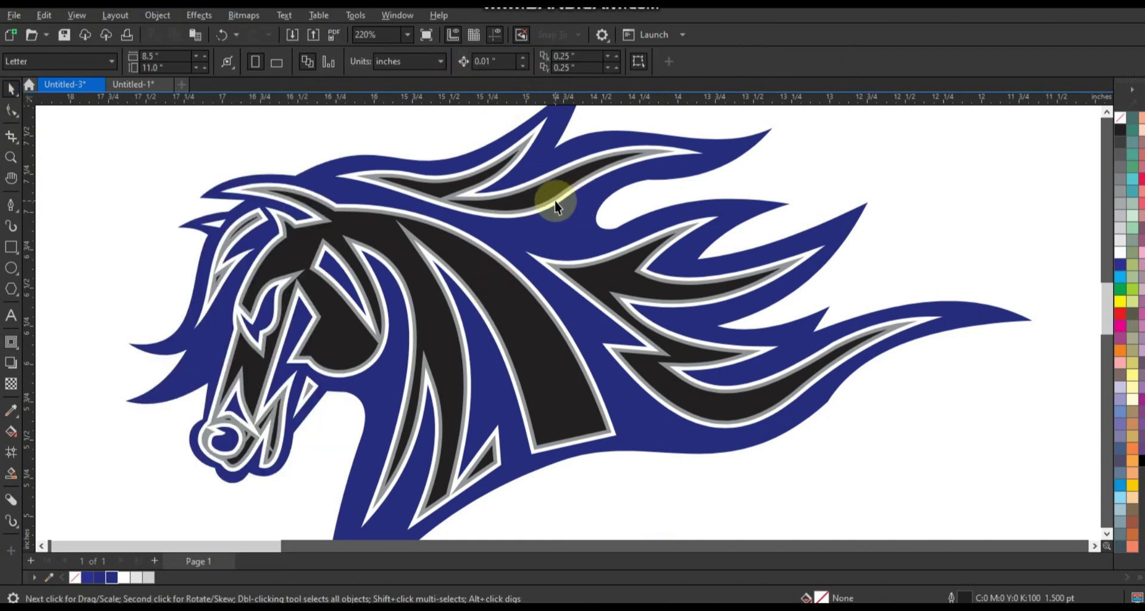
Fill the outermost combined shape with 20% black and the middle contour shape with a lighter grey.
{"action": "left_click", "coordinate": [538, 211]}
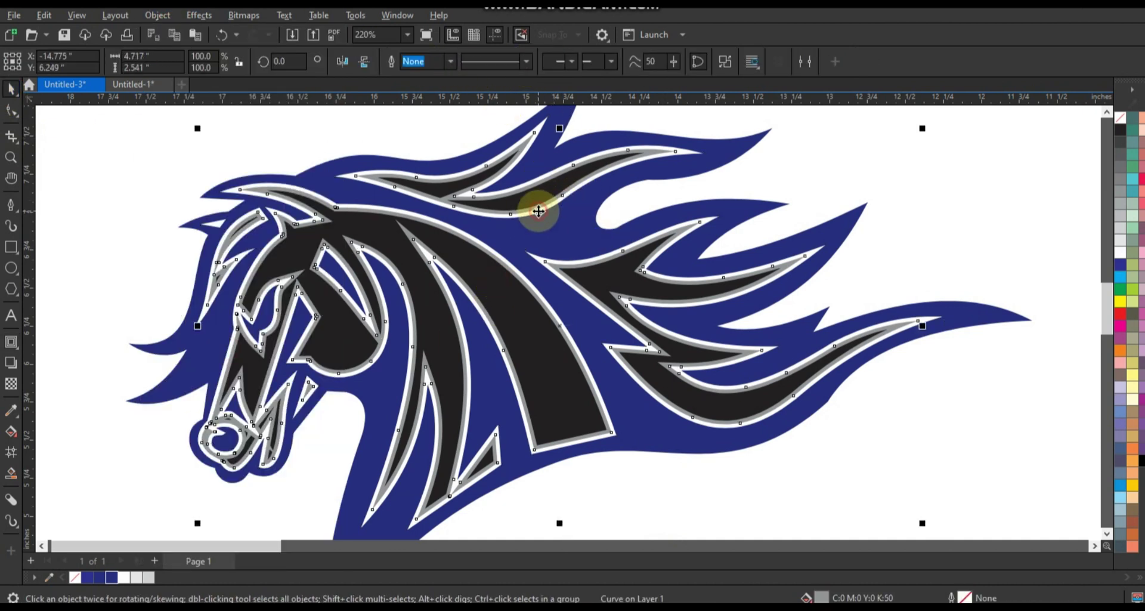
{"action": "left_click", "coordinate": [1125, 230]}
{"action": "scroll", "coordinate": [744, 166], "scroll_direction": "up", "scroll_amount": 1}
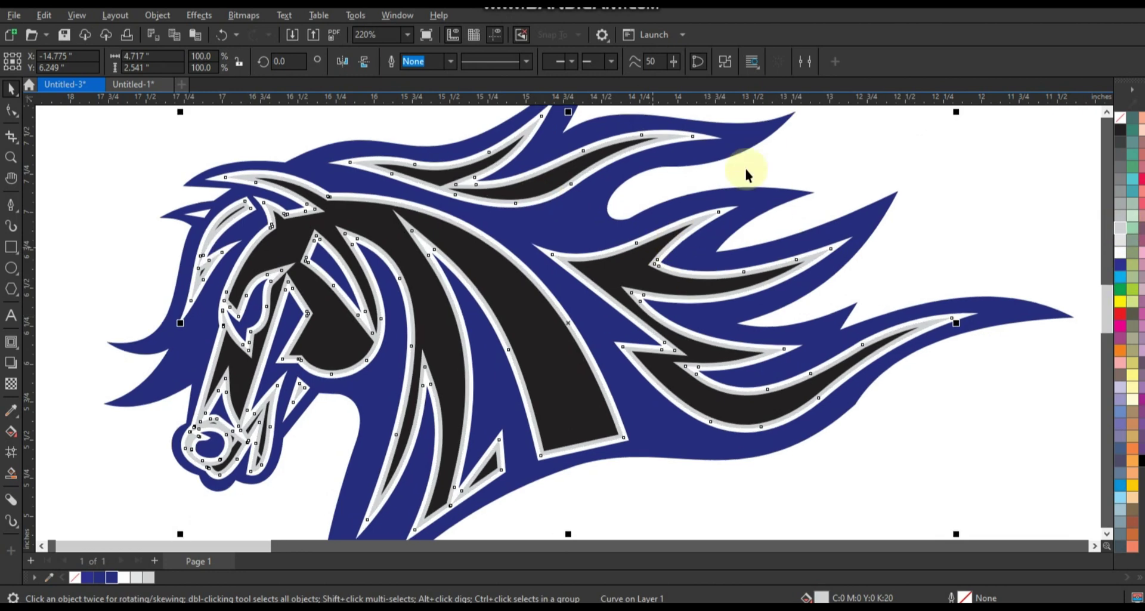
{"action": "left_click", "coordinate": [744, 166]}
{"action": "scroll", "coordinate": [744, 166], "scroll_direction": "down", "scroll_amount": 1}
{"action": "left_click", "coordinate": [685, 151]}
{"action": "left_click", "coordinate": [1119, 228]}
{"action": "left_click", "coordinate": [546, 210]}
{"action": "left_click", "coordinate": [1123, 262]}
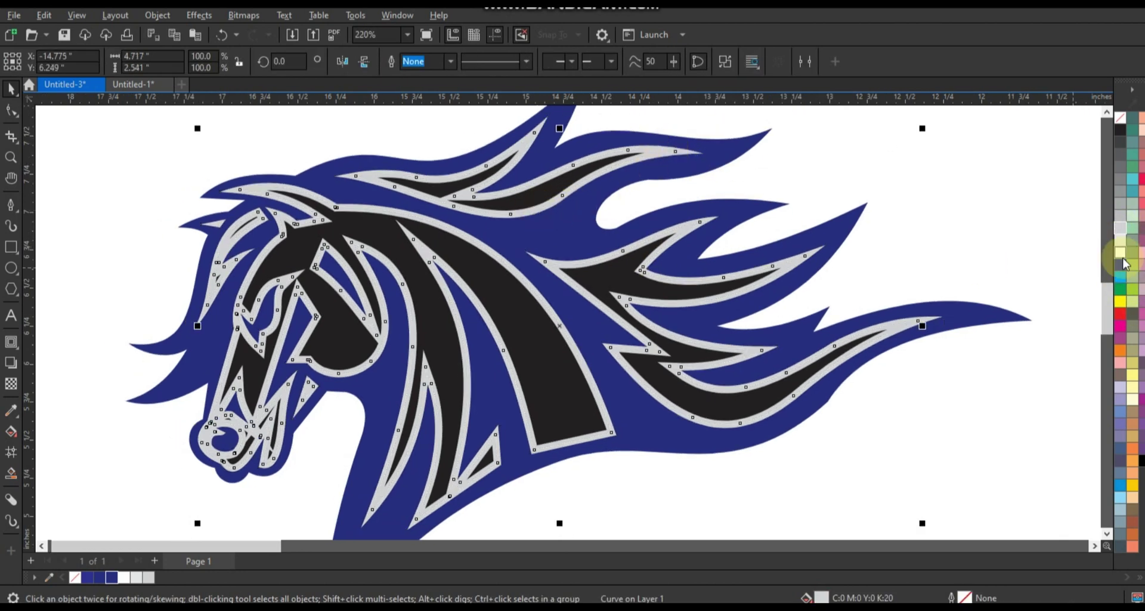
Fill the innermost contour shape white and clear the outline on all the logo's shapes.
{"action": "left_click", "coordinate": [525, 200]}
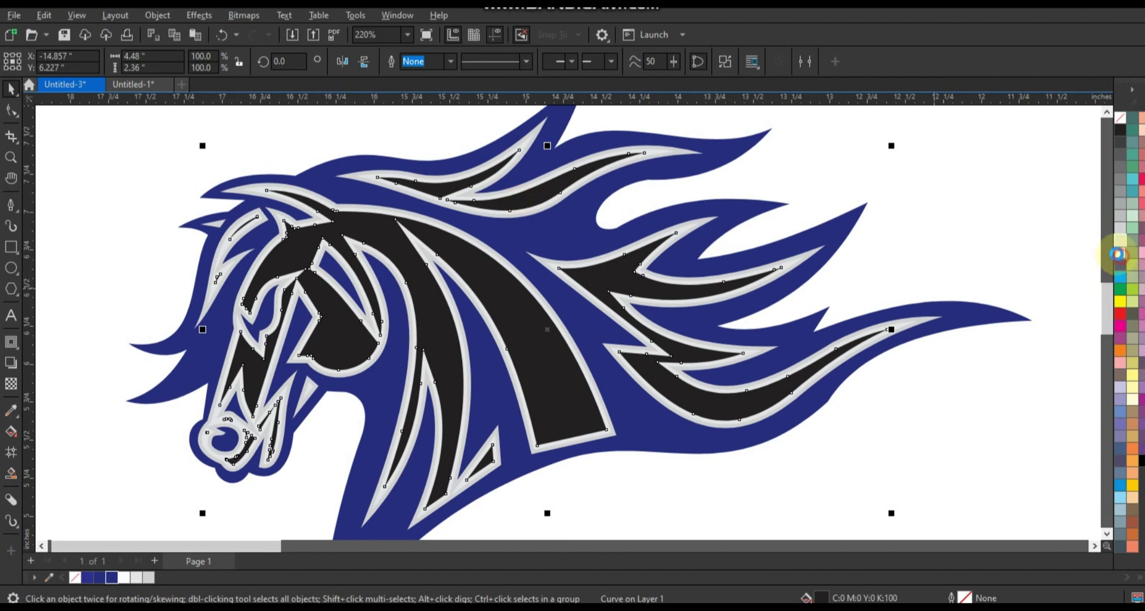
{"action": "left_click", "coordinate": [1117, 254]}
{"action": "scroll", "coordinate": [626, 242], "scroll_direction": "down", "scroll_amount": 2}
{"action": "left_click", "coordinate": [300, 146]}
{"action": "left_click_drag", "start_coordinate": [875, 485], "coordinate": [875, 486]}
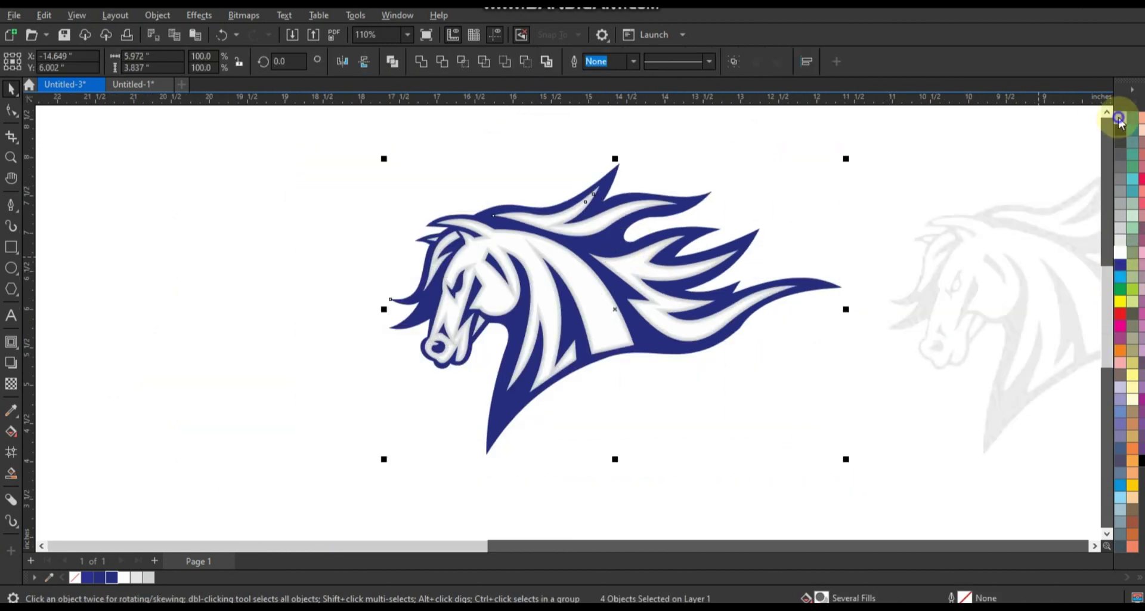
Draw a slanted Pen shape about 0.056 by 0.141 in inside the faded sketch's eye.
{"action": "scroll", "coordinate": [739, 192], "scroll_direction": "down", "scroll_amount": 2}
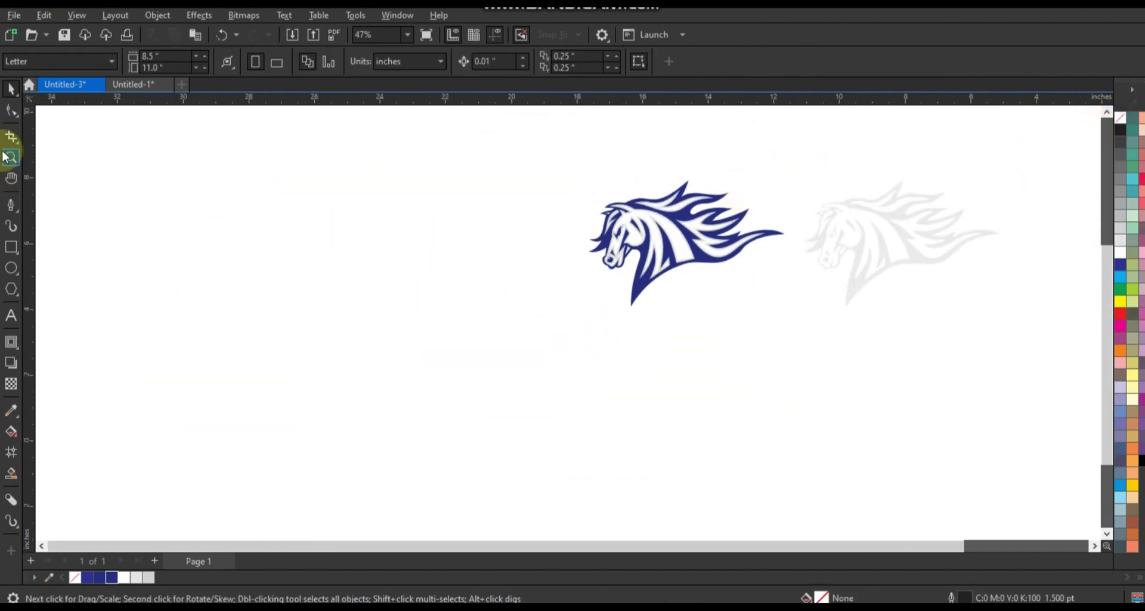
{"action": "key", "text": "z"}
{"action": "left_click_drag", "start_coordinate": [983, 335], "coordinate": [983, 335]}
{"action": "left_click_drag", "start_coordinate": [708, 268], "coordinate": [909, 380]}
{"action": "key", "text": "p"}
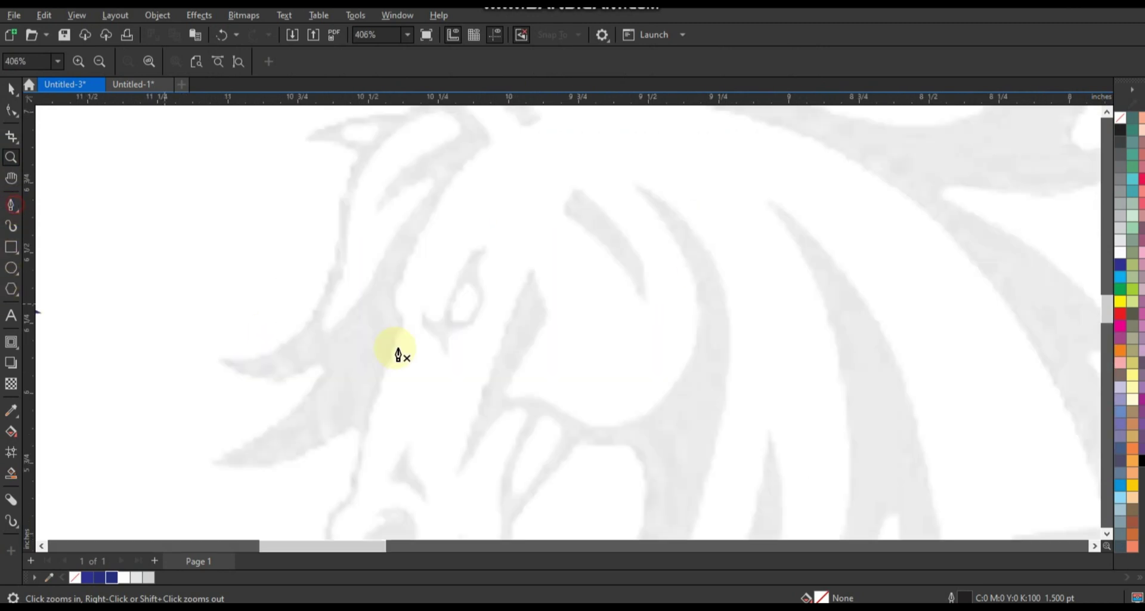
{"action": "left_click", "coordinate": [452, 322]}
Convert the eye shape's segments to curves and bow one side outward to a width of about 0.081 in.
{"action": "left_click", "coordinate": [10, 110]}
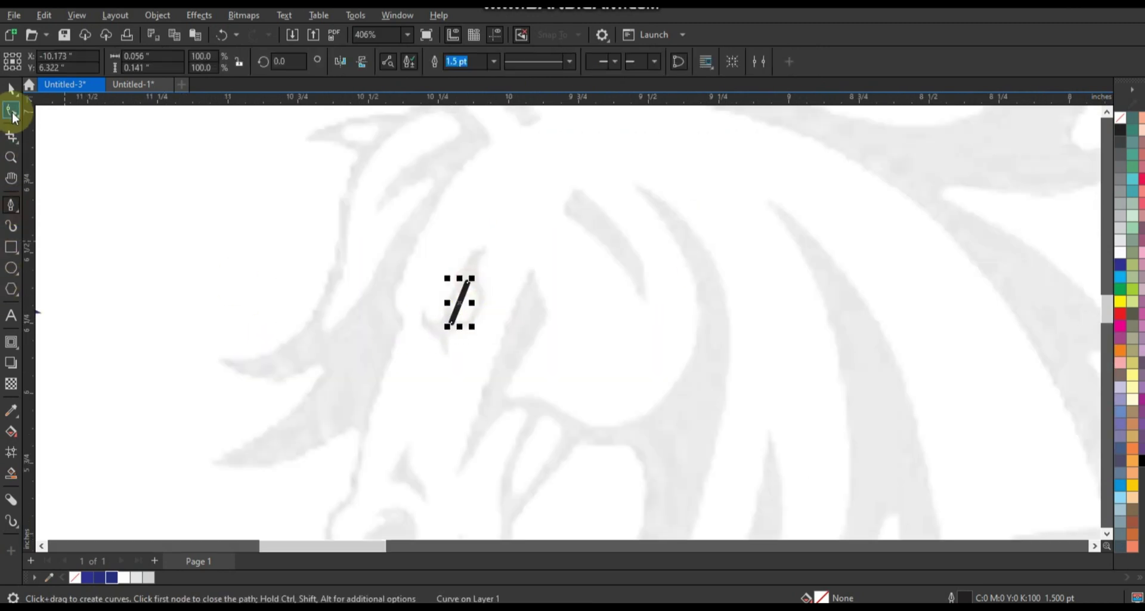
{"action": "left_click_drag", "start_coordinate": [506, 332], "coordinate": [427, 268]}
{"action": "scroll", "coordinate": [429, 296], "scroll_direction": "up", "scroll_amount": 3}
{"action": "left_click", "coordinate": [218, 60]}
{"action": "mouse_move", "coordinate": [598, 293]}
{"action": "left_mouse_down"}
{"action": "mouse_move", "coordinate": [662, 324]}
{"action": "mouse_move", "coordinate": [577, 370]}
{"action": "mouse_move", "coordinate": [596, 388]}
{"action": "mouse_move", "coordinate": [639, 365]}
{"action": "mouse_move", "coordinate": [614, 339]}
{"action": "left_mouse_up"}
{"action": "left_click", "coordinate": [570, 324]}
Fill the eye shape white, remove its outline and place it in the navy eye of the logo.
{"action": "left_click", "coordinate": [11, 89]}
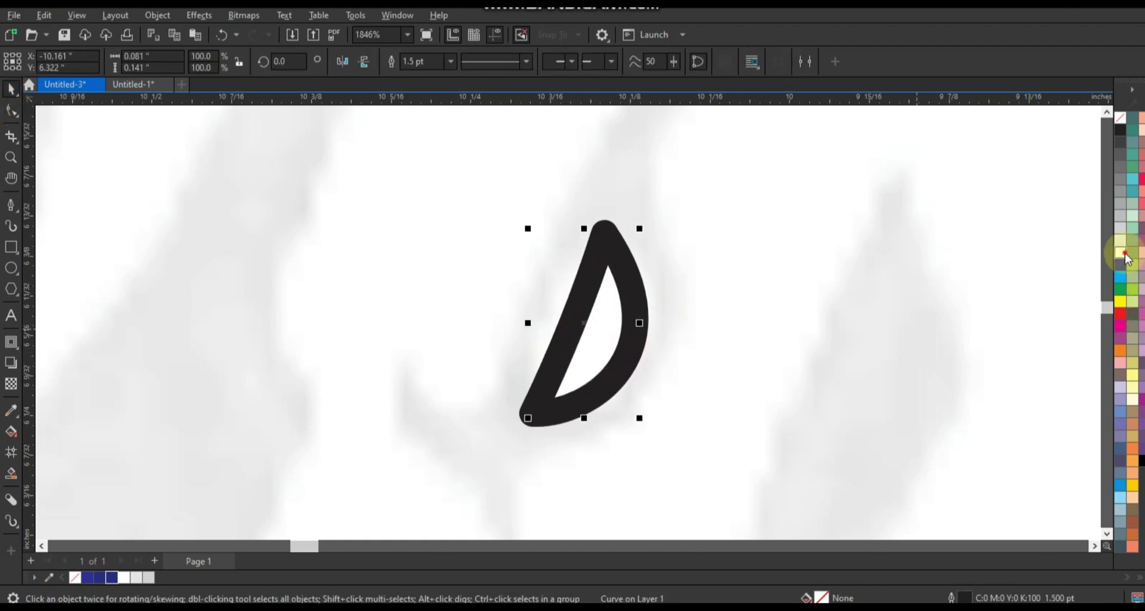
{"action": "left_click", "coordinate": [1120, 252]}
{"action": "right_click", "coordinate": [1120, 117]}
{"action": "left_click", "coordinate": [1102, 133]}
{"action": "scroll", "coordinate": [1001, 299], "scroll_direction": "down", "scroll_amount": 1}
{"action": "scroll", "coordinate": [1000, 303], "scroll_direction": "down", "scroll_amount": 6}
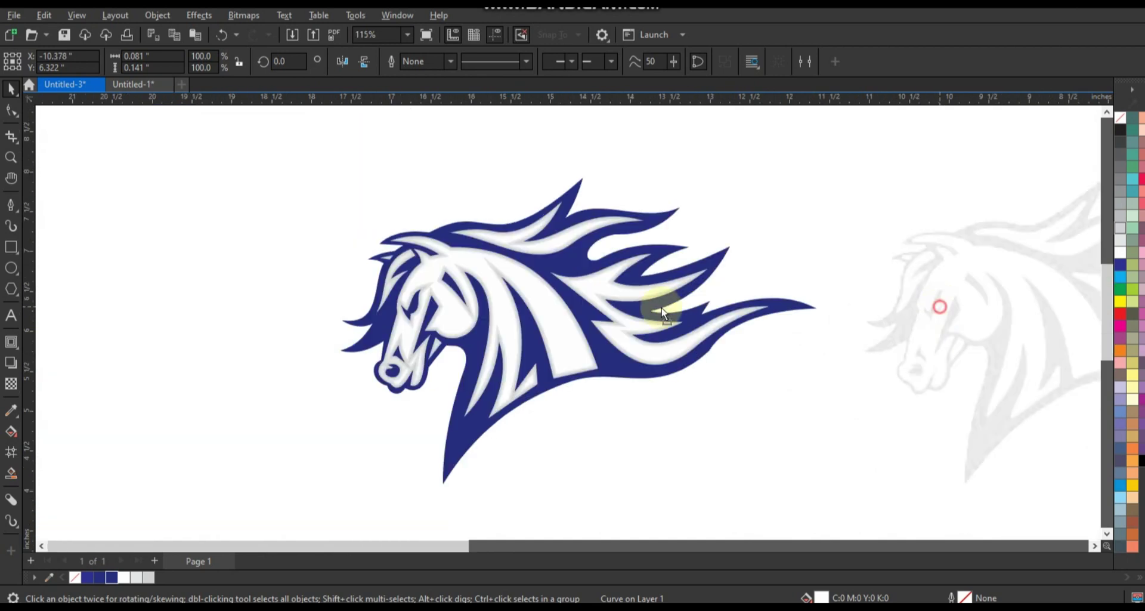
{"action": "scroll", "coordinate": [415, 326], "scroll_direction": "up", "scroll_amount": 6}
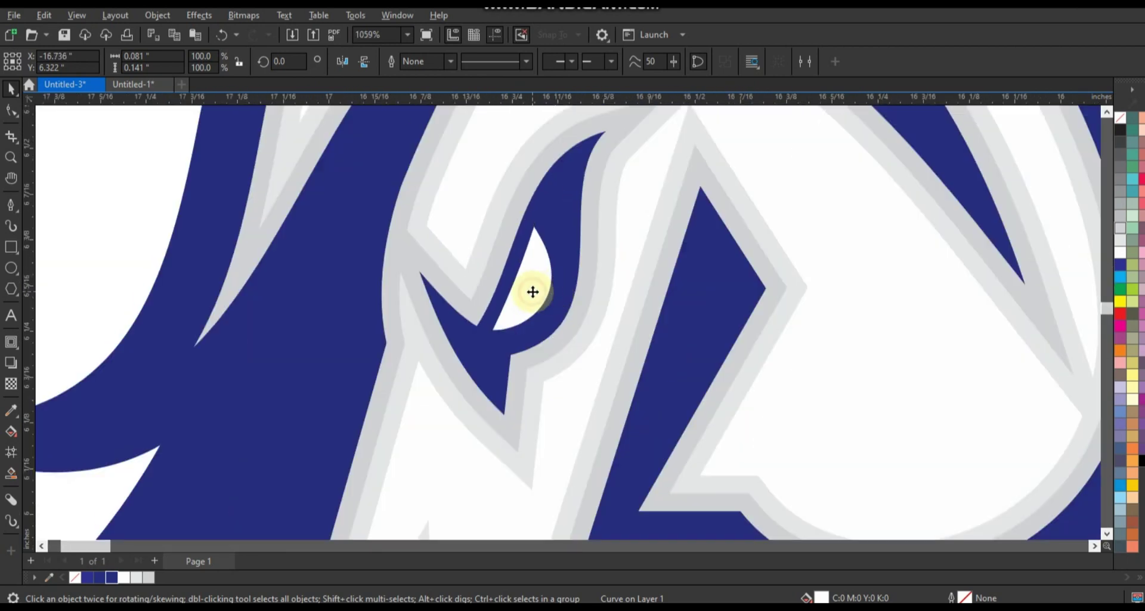
Smooth the kink in the navy silhouette along the underside of the lowest mane strand by adjusting its node handle.
{"action": "scroll", "coordinate": [409, 258], "scroll_direction": "down", "scroll_amount": 8}
{"action": "left_click_drag", "start_coordinate": [404, 153], "coordinate": [775, 414]}
{"action": "key", "text": "shift+F2"}
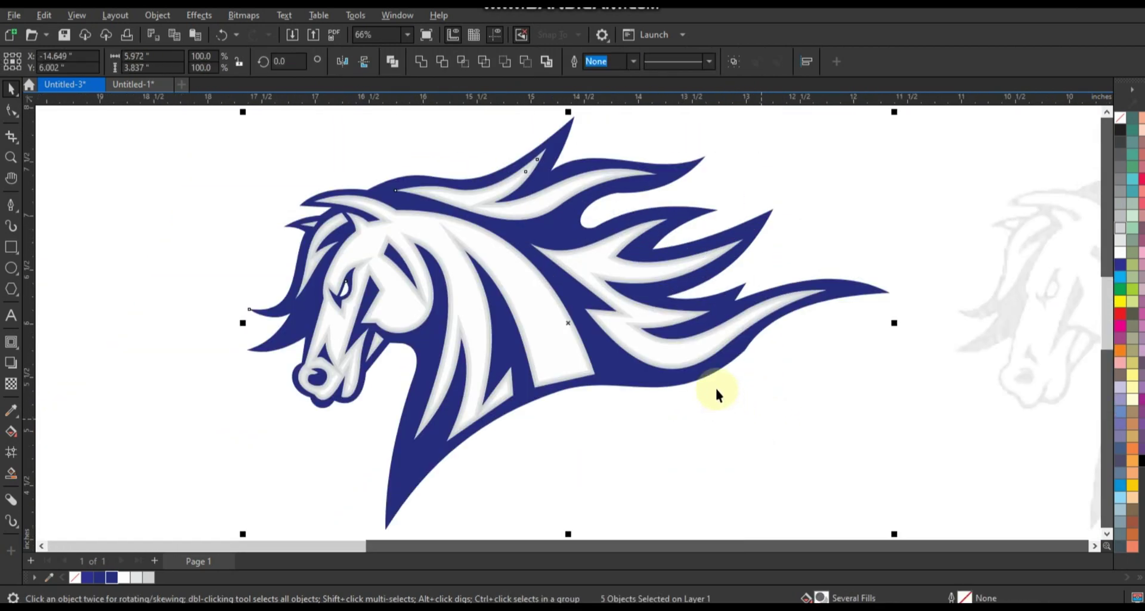
{"action": "left_click", "coordinate": [11, 111]}
{"action": "left_click", "coordinate": [745, 351]}
{"action": "left_click_drag", "start_coordinate": [768, 321], "coordinate": [775, 317]}
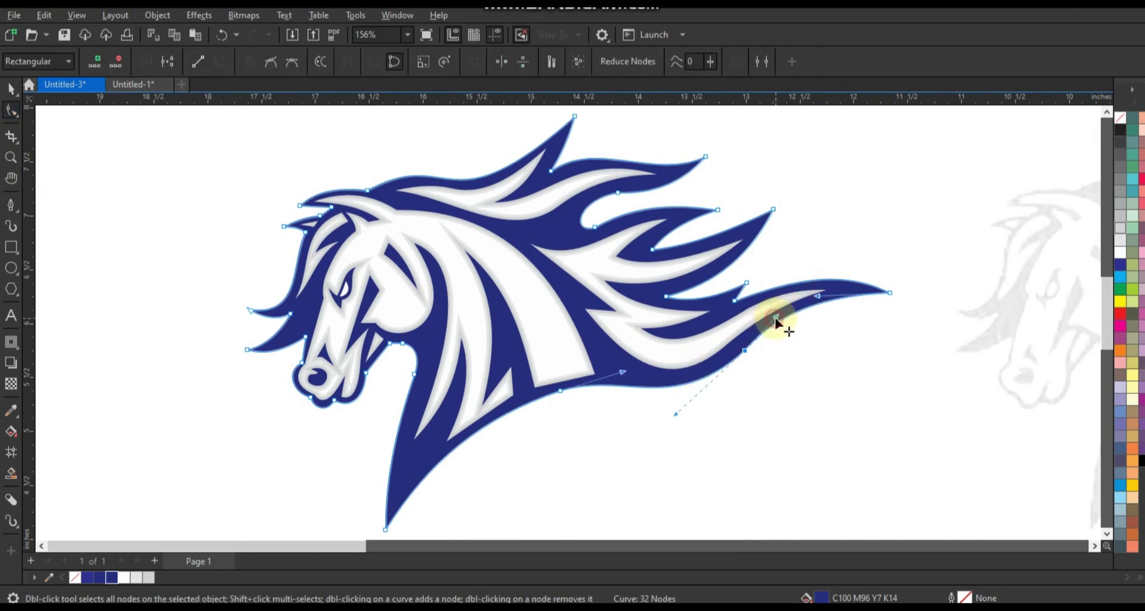